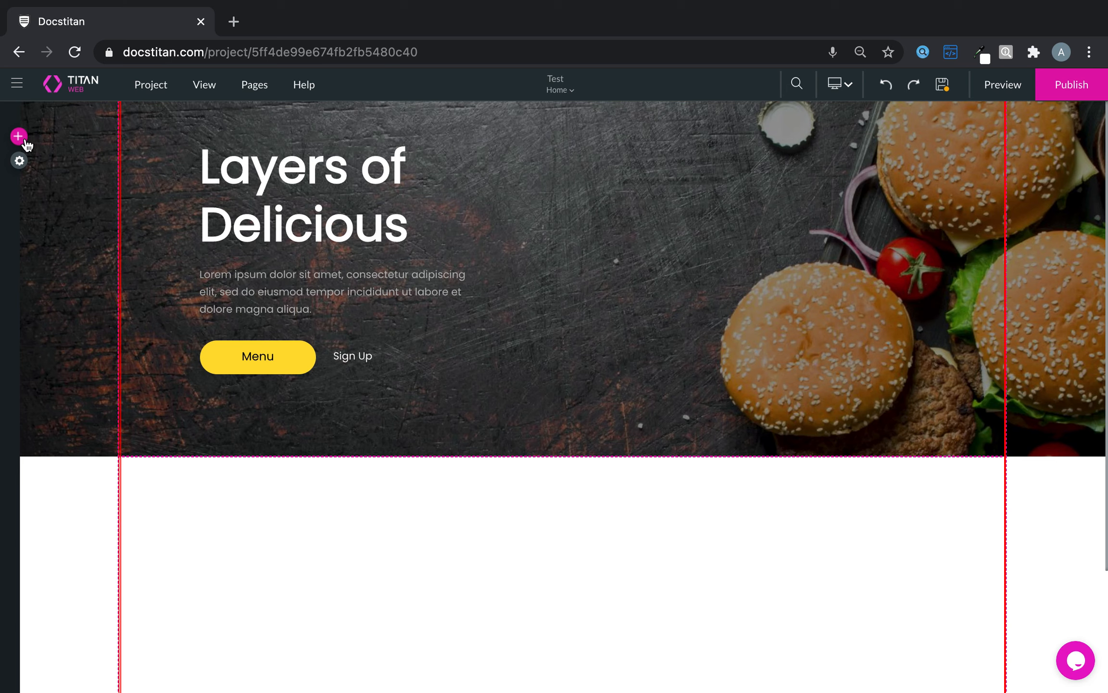
- Add a counter widget to the hero strip, about 600 px from its content area's left edge and 340 px from the top
left_click(18, 137)
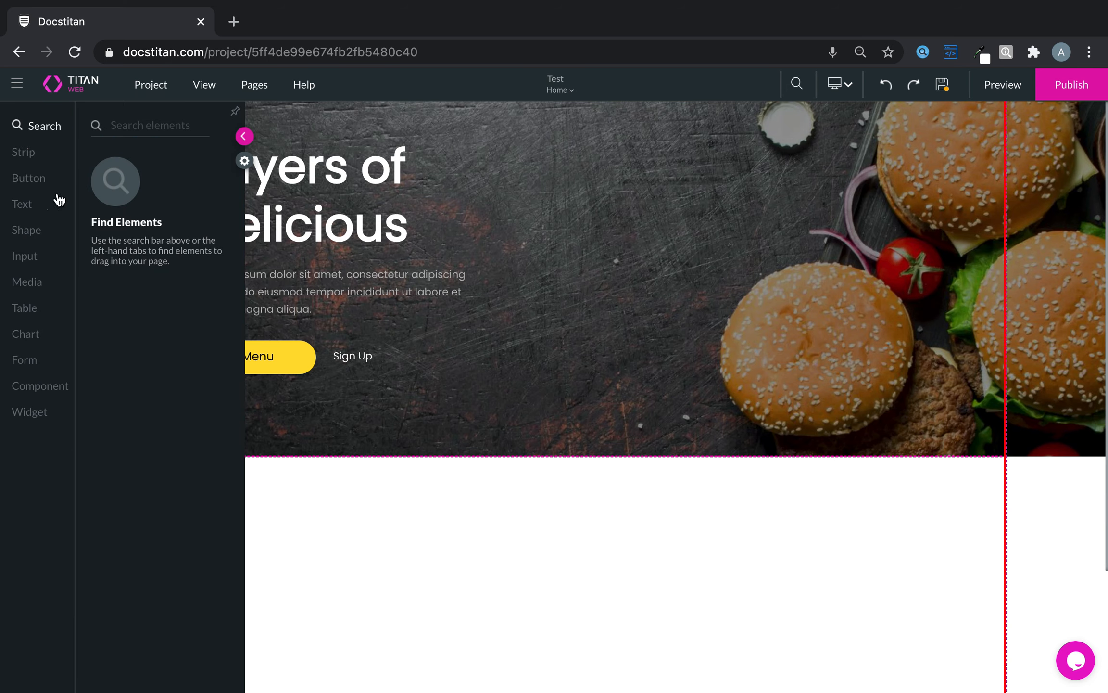
left_click(41, 414)
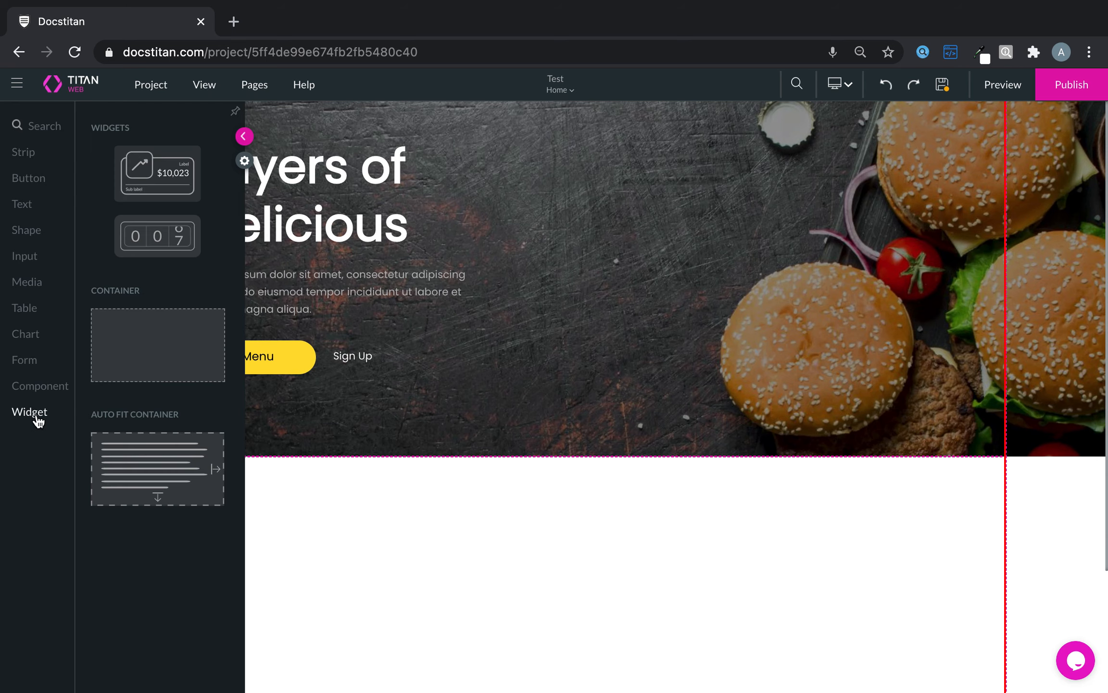
left_click_drag(158, 236, 727, 192)
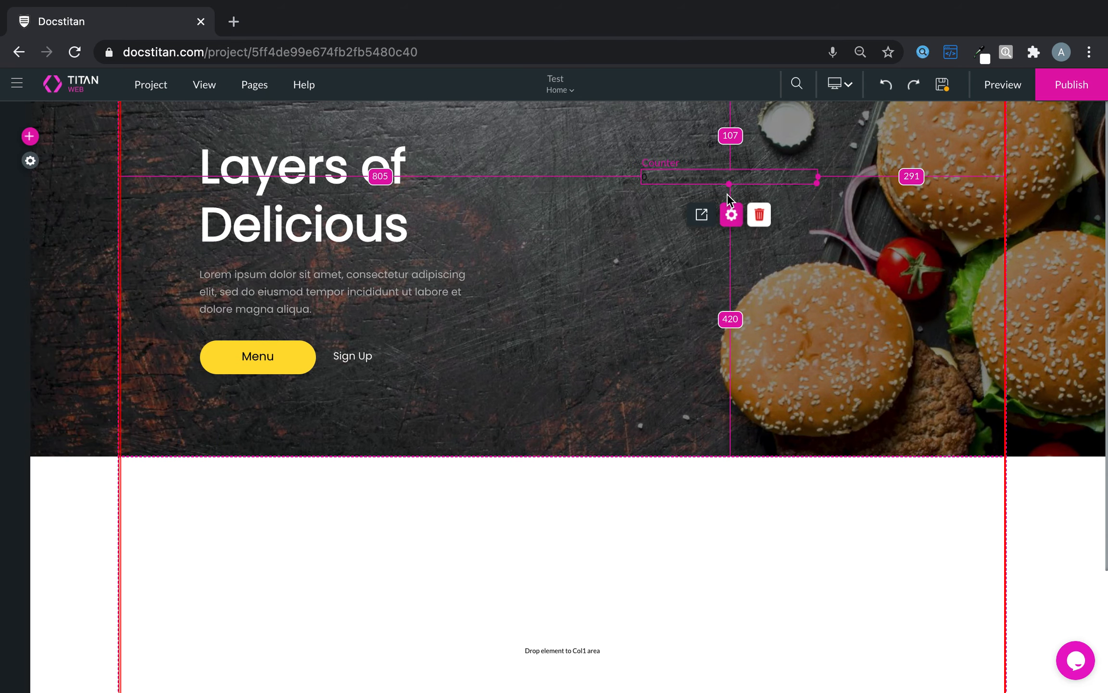
left_click_drag(840, 175, 724, 206)
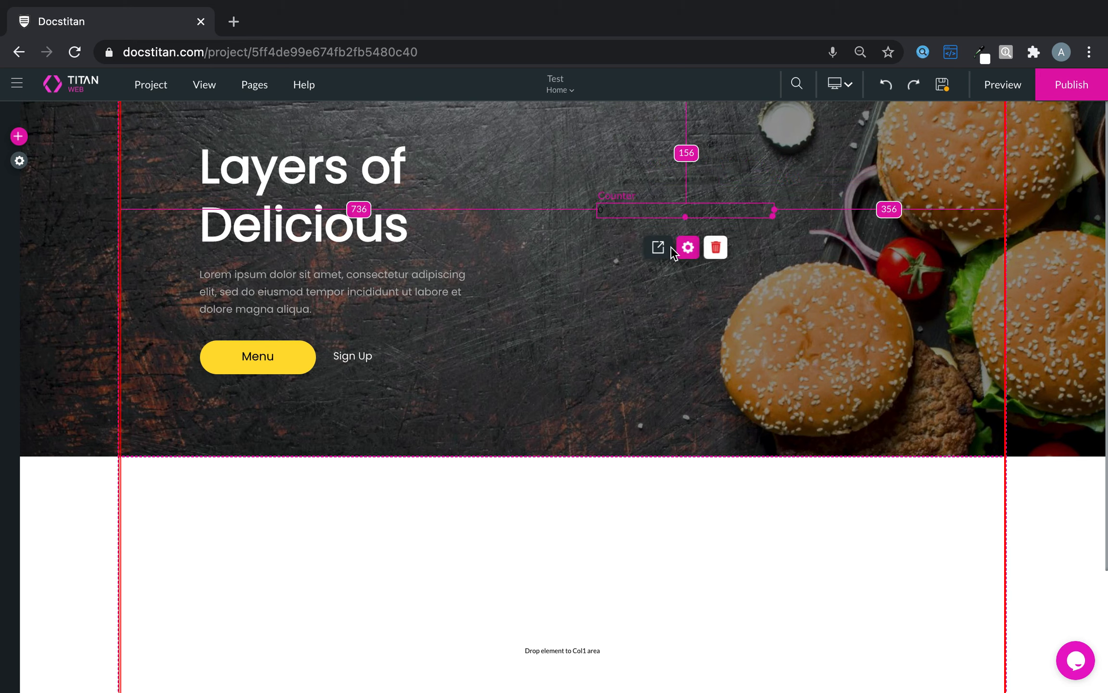
left_click_drag(712, 212, 621, 329)
- Style the counter's font as Alegreya Bold, size 18, with a line height of 18
left_click(568, 367)
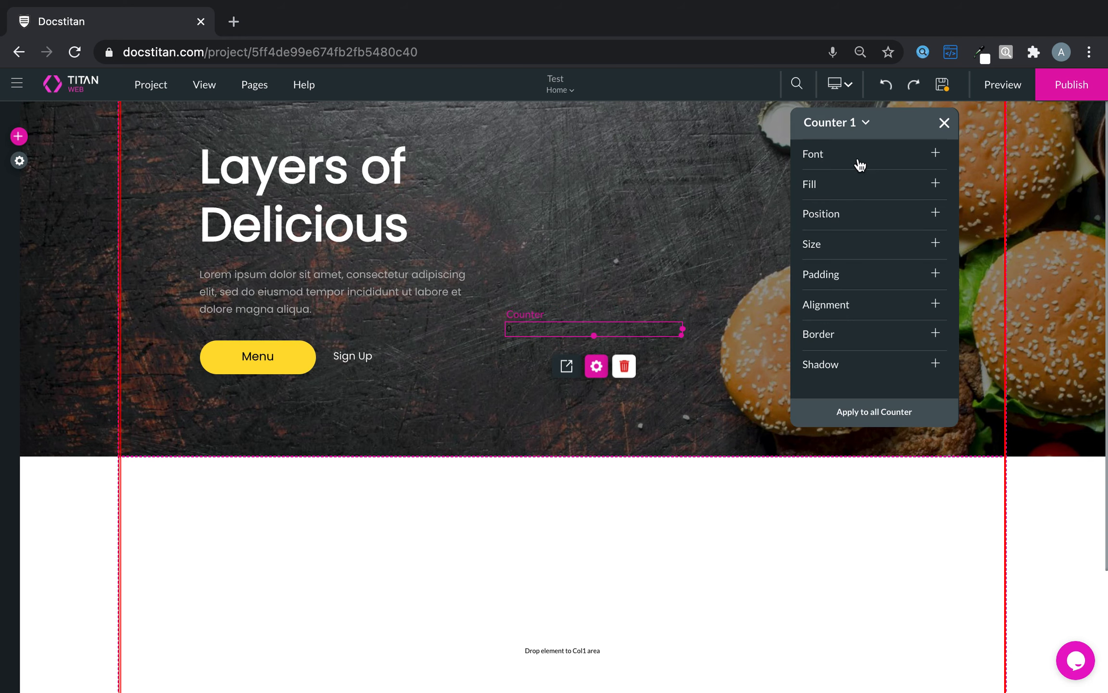
left_click(864, 166)
left_click(869, 185)
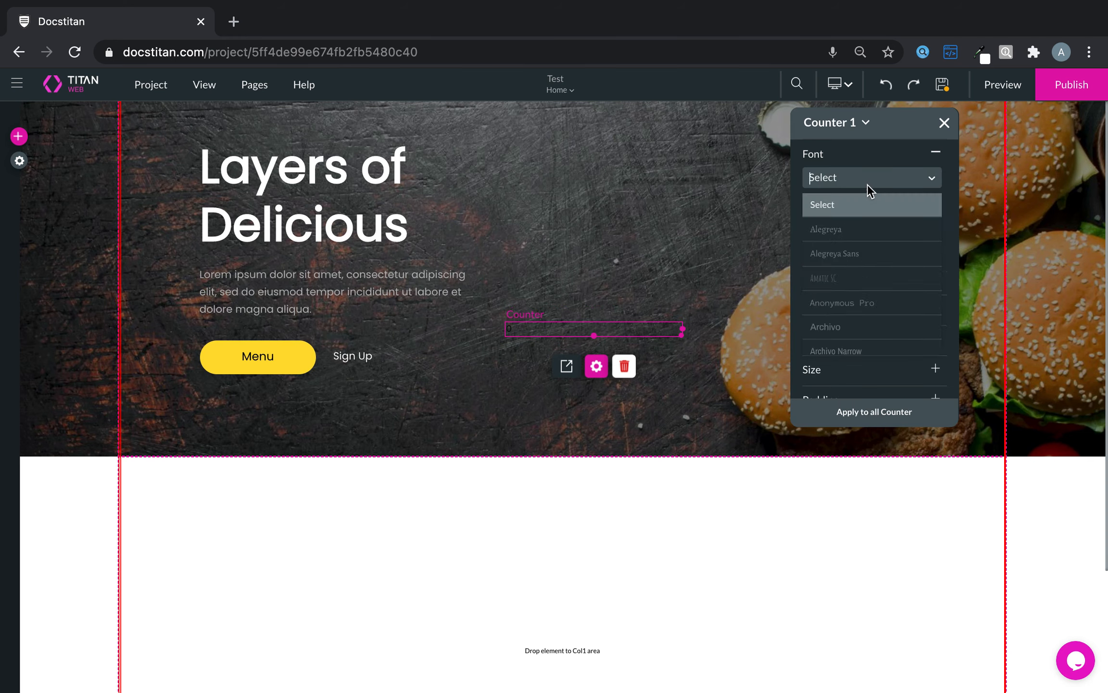
left_click(849, 232)
left_click(848, 213)
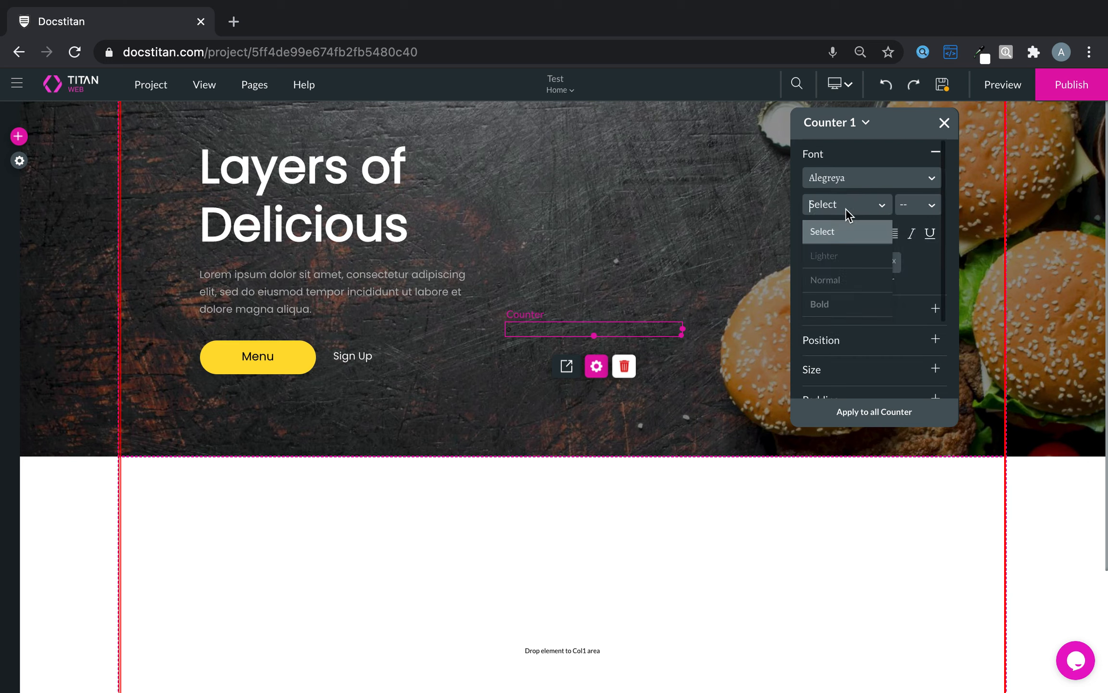
left_click(842, 303)
left_click(932, 211)
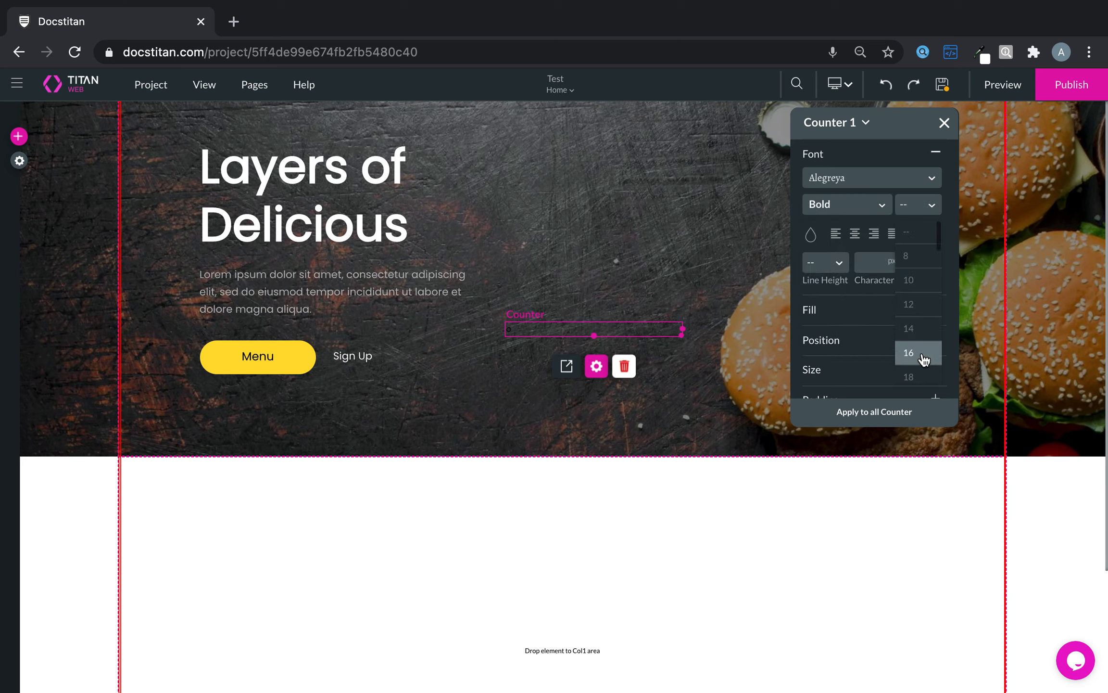
left_click(919, 376)
left_click(830, 263)
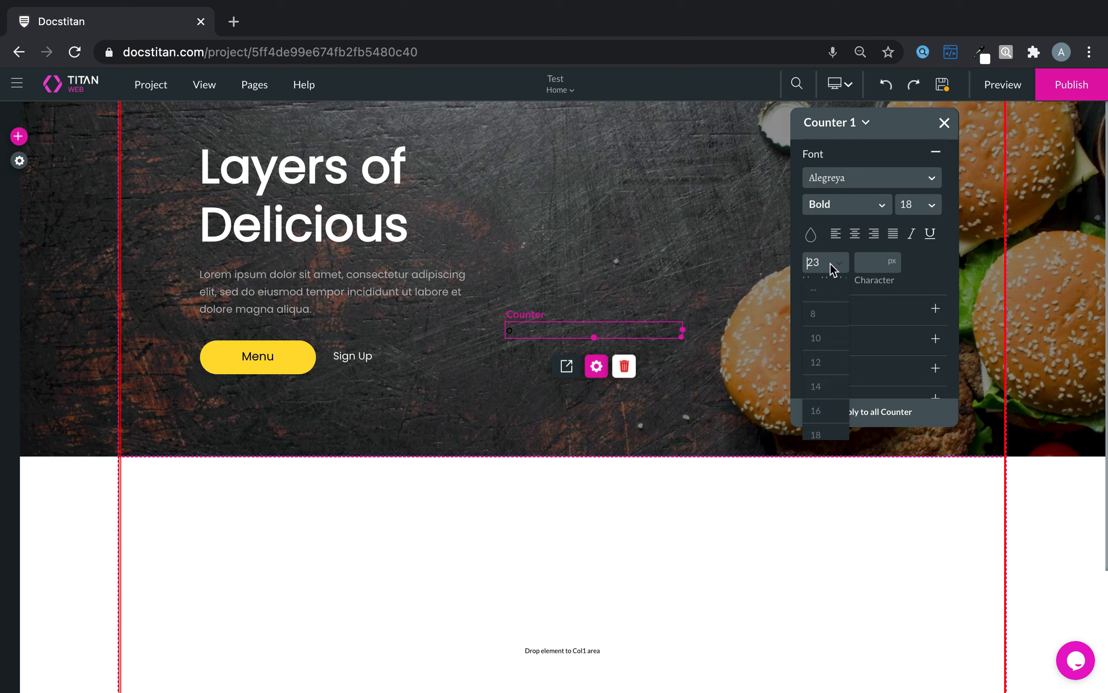
left_click(832, 436)
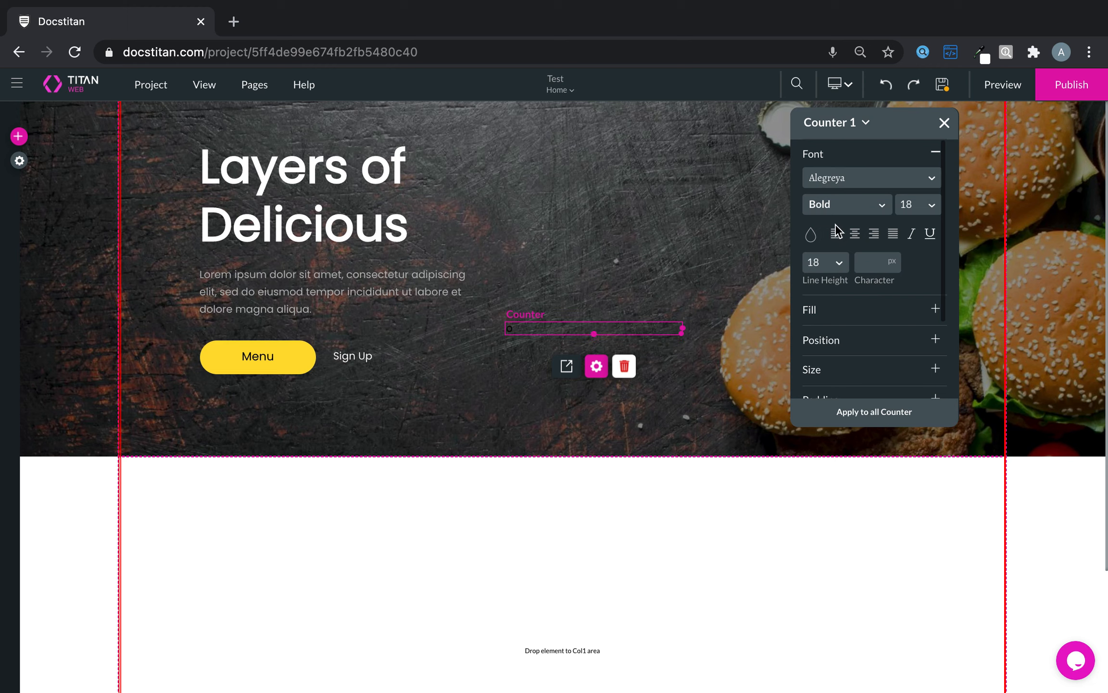
- Set the counter's font color to the light gray theme color #D1D1D1 and close the styling options
left_click(811, 235)
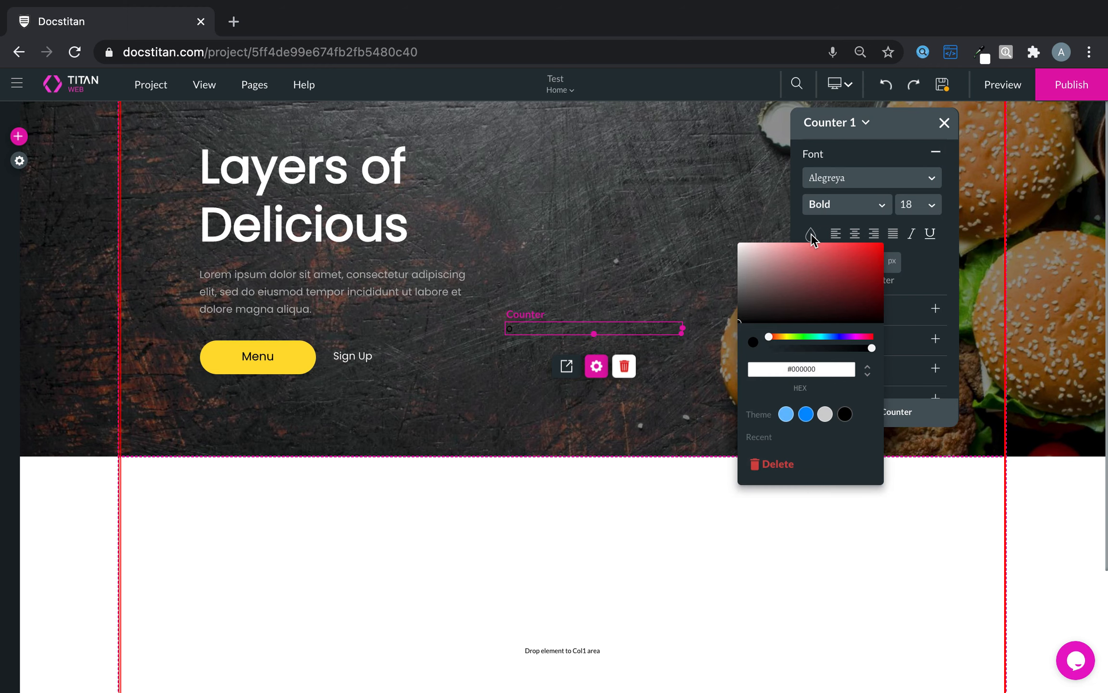
left_click(825, 415)
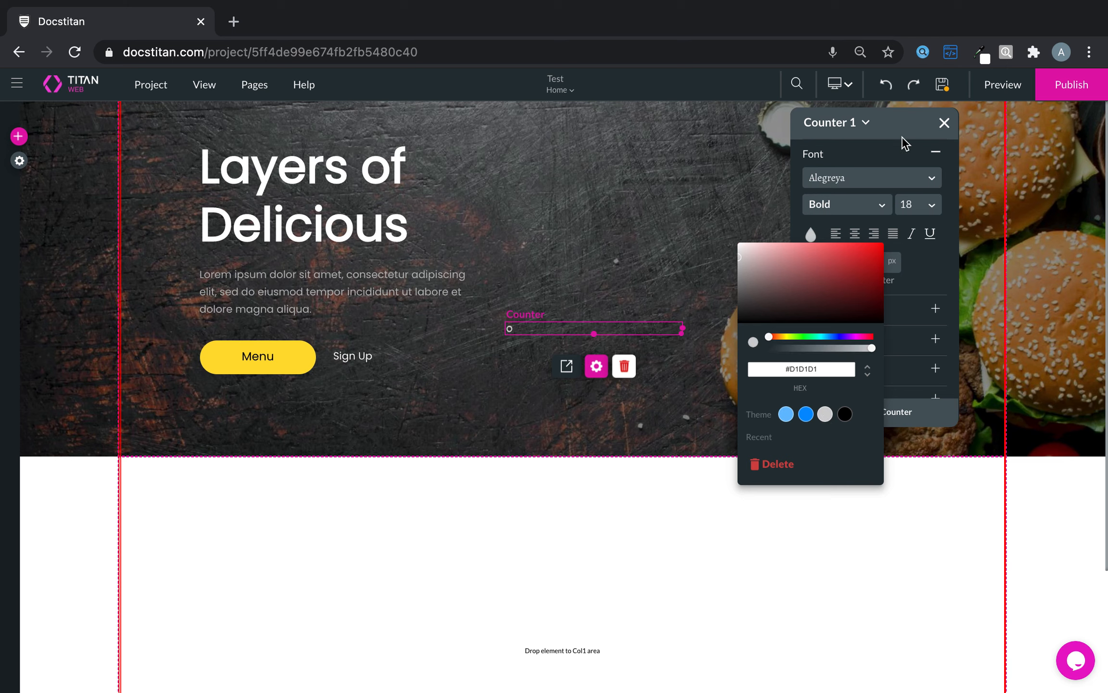
left_click(943, 121)
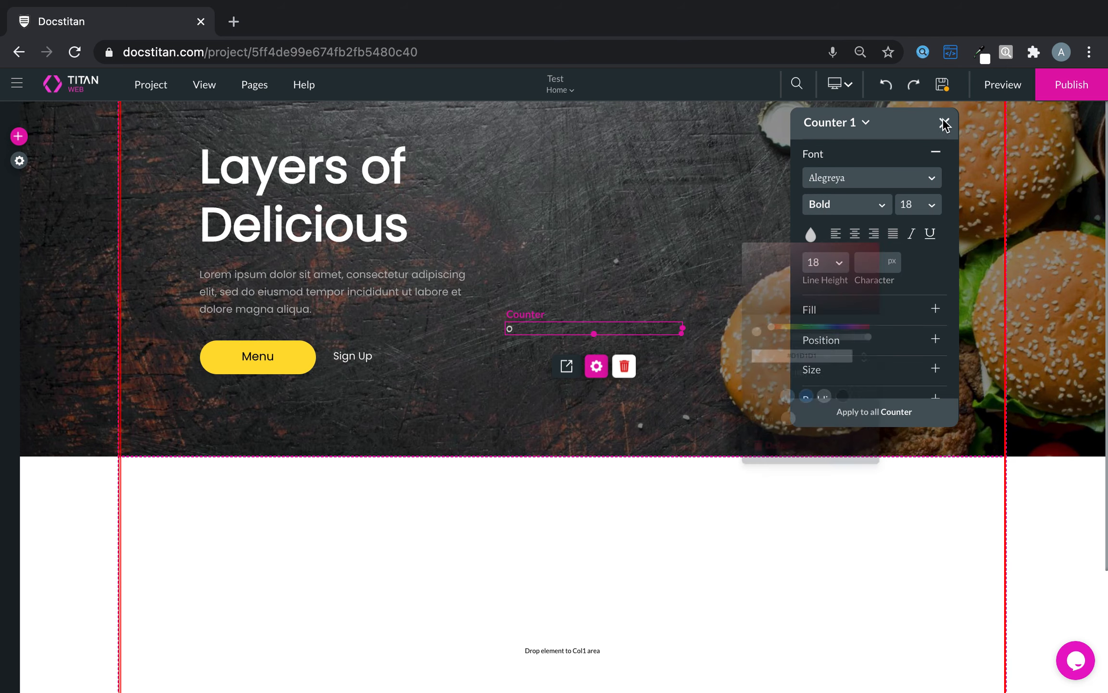
left_click(944, 123)
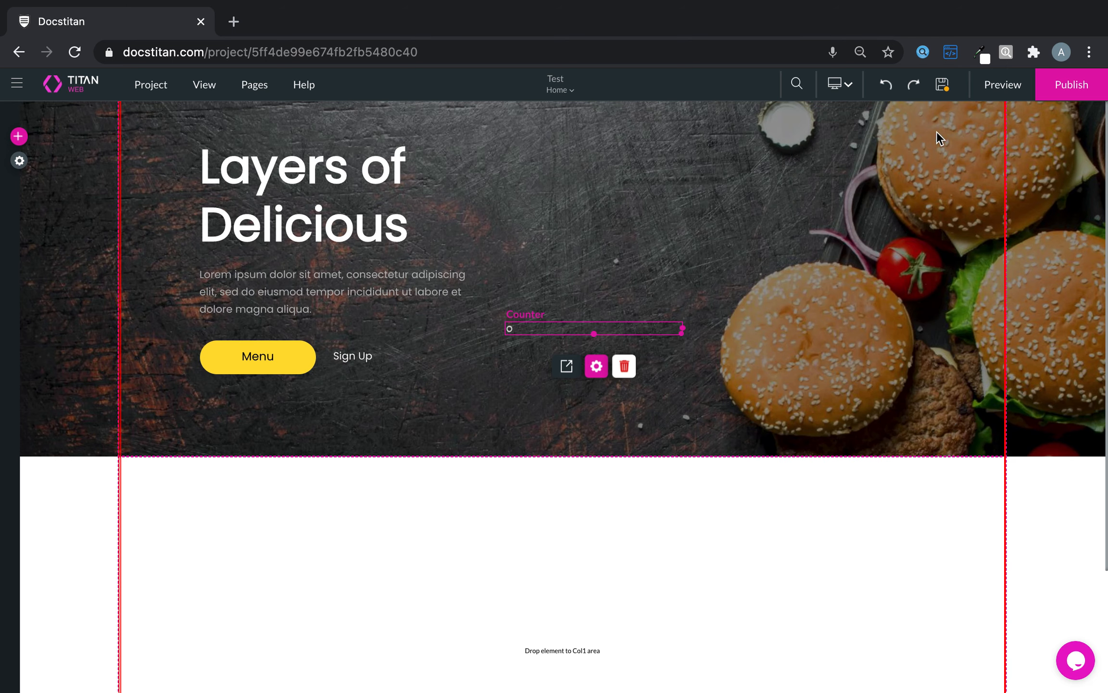
- Set the counter's duration to 5 seconds with Count down enabled, and save the project
left_click(596, 368)
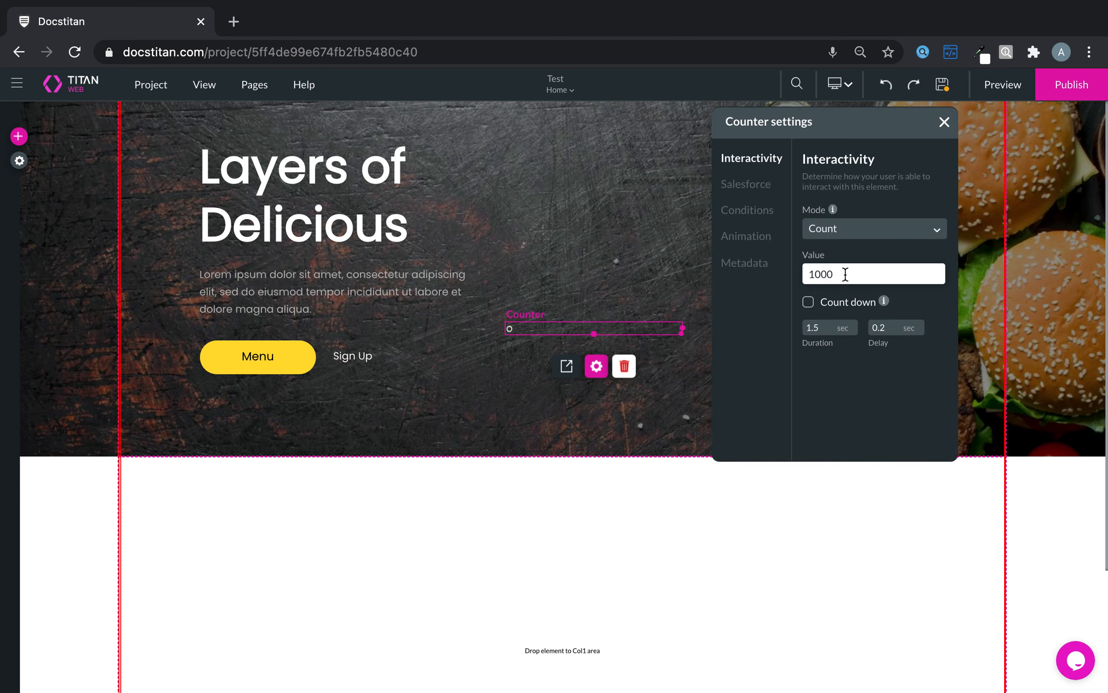
left_click_drag(824, 327, 806, 328)
type("5")
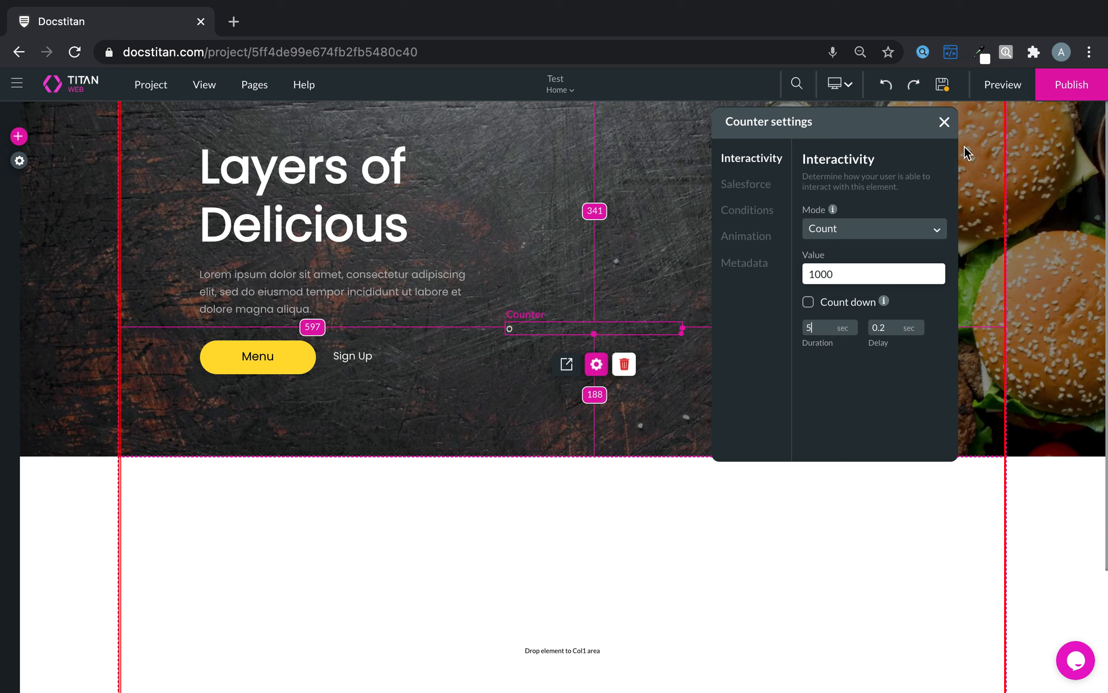
left_click(808, 303)
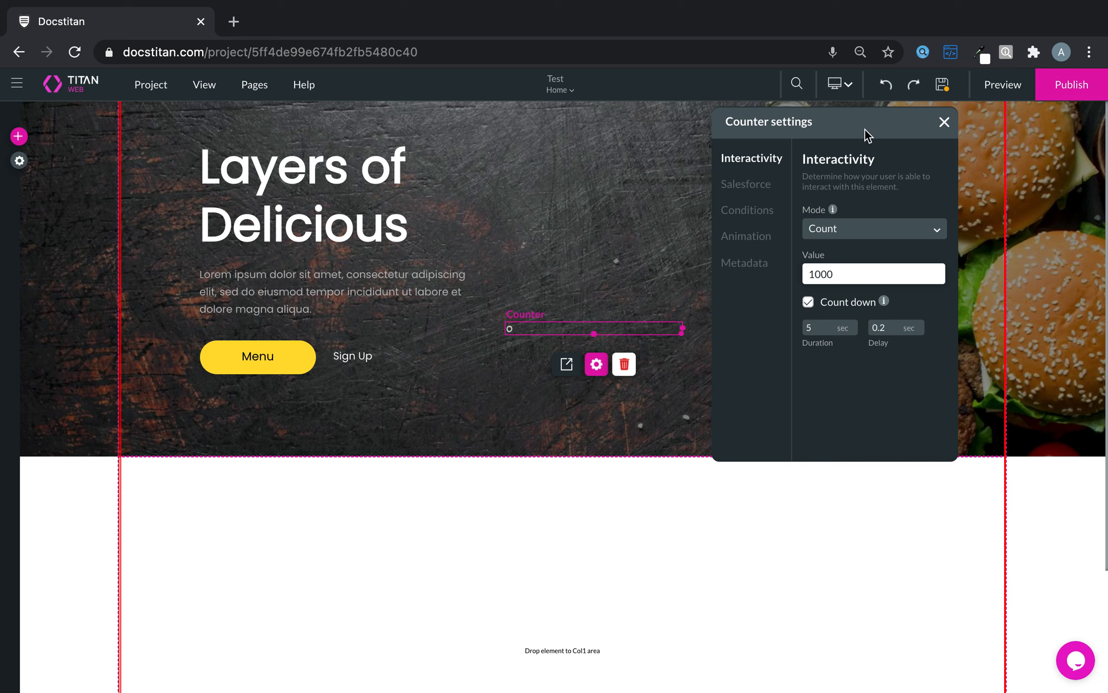
left_click(942, 84)
- Configure a condition rule for the counter that applies if Counter / Value contains 1000
left_click(747, 210)
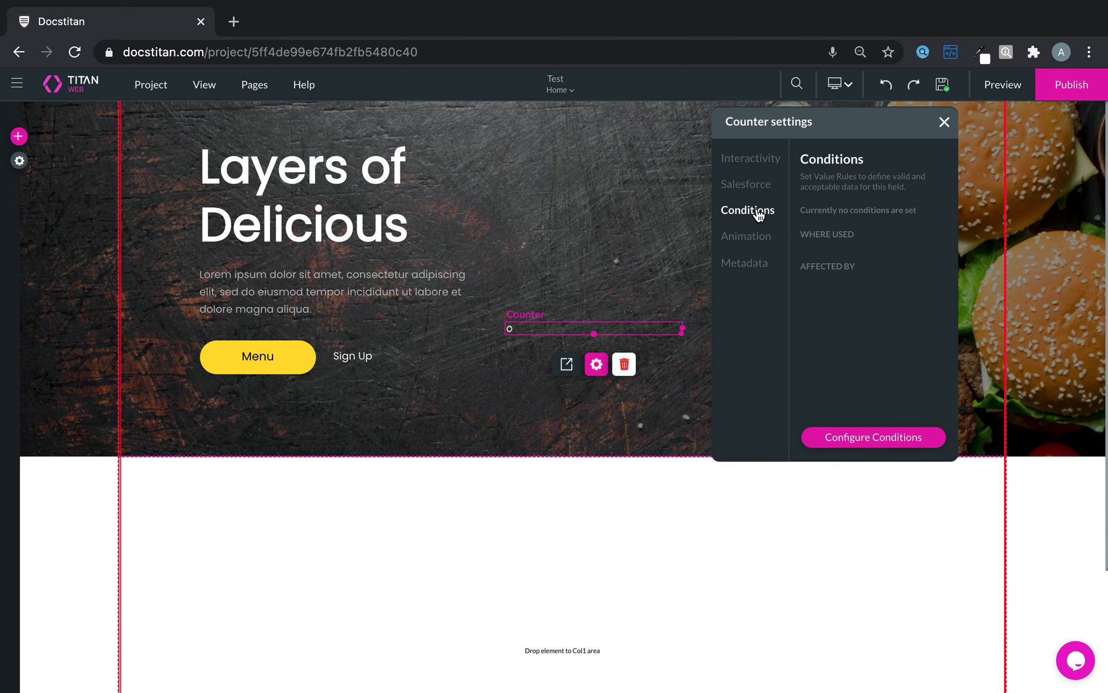
left_click(890, 439)
left_click(774, 297)
type("1000")
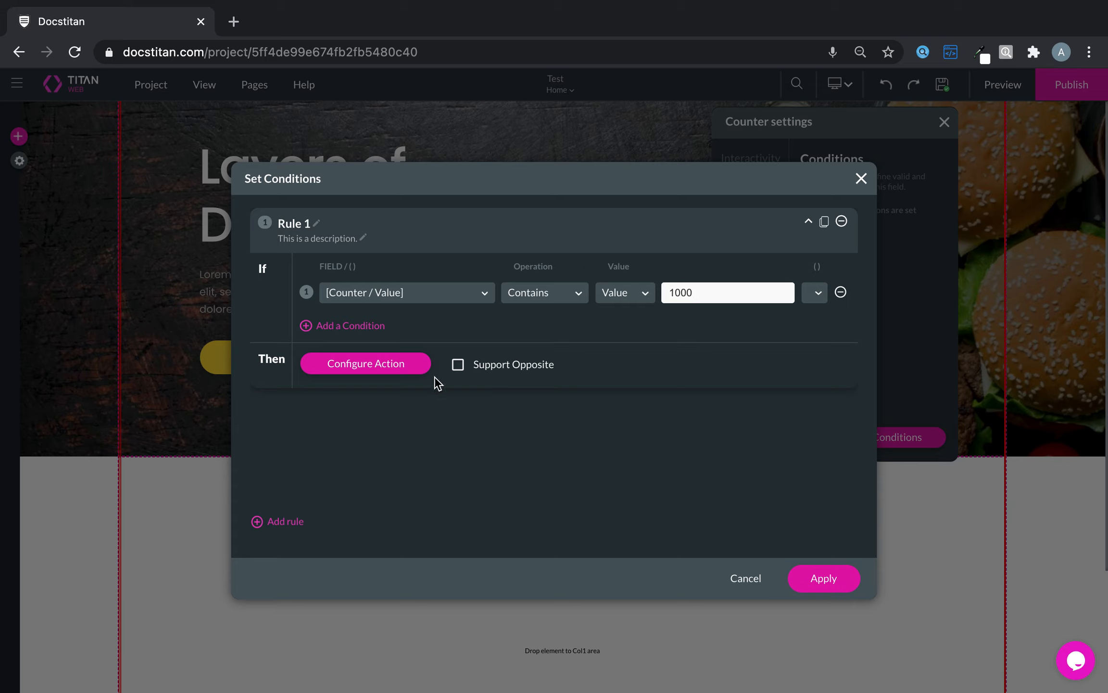
- Configure the rule's action by enabling the custom system action Show message
left_click(404, 374)
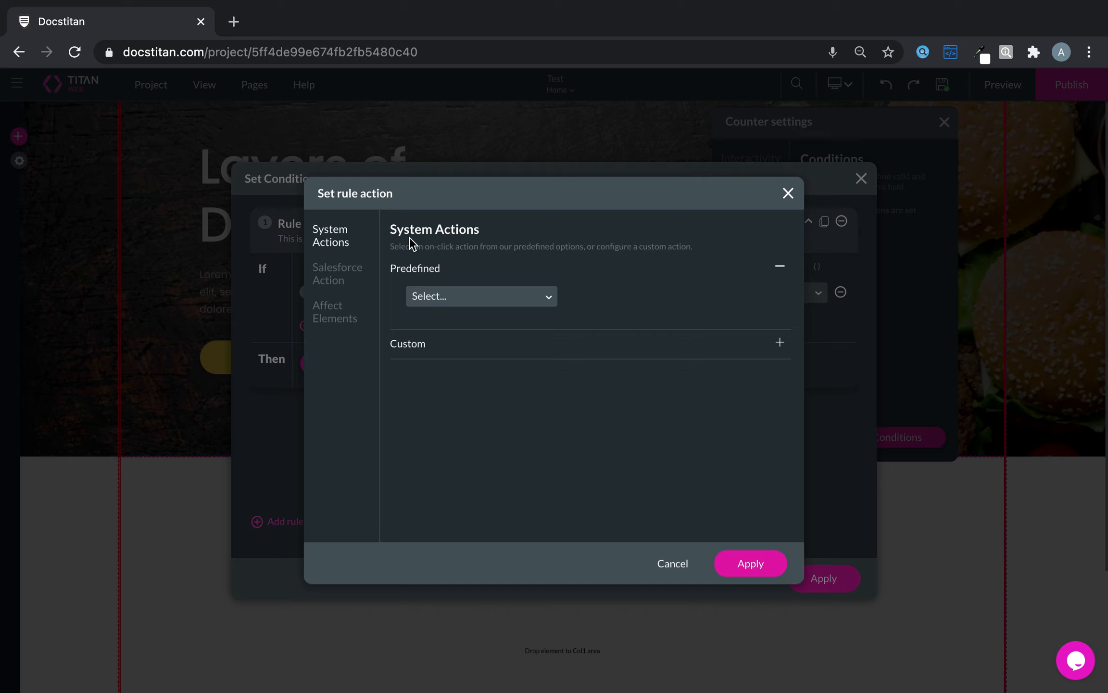
left_click(414, 345)
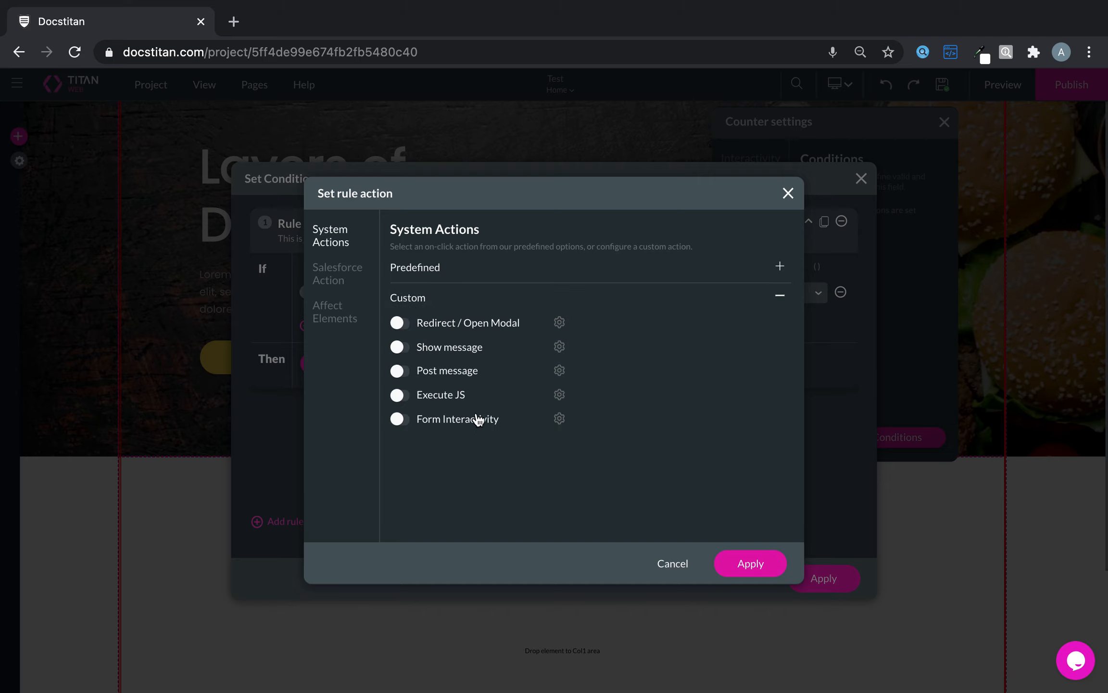
left_click(344, 274)
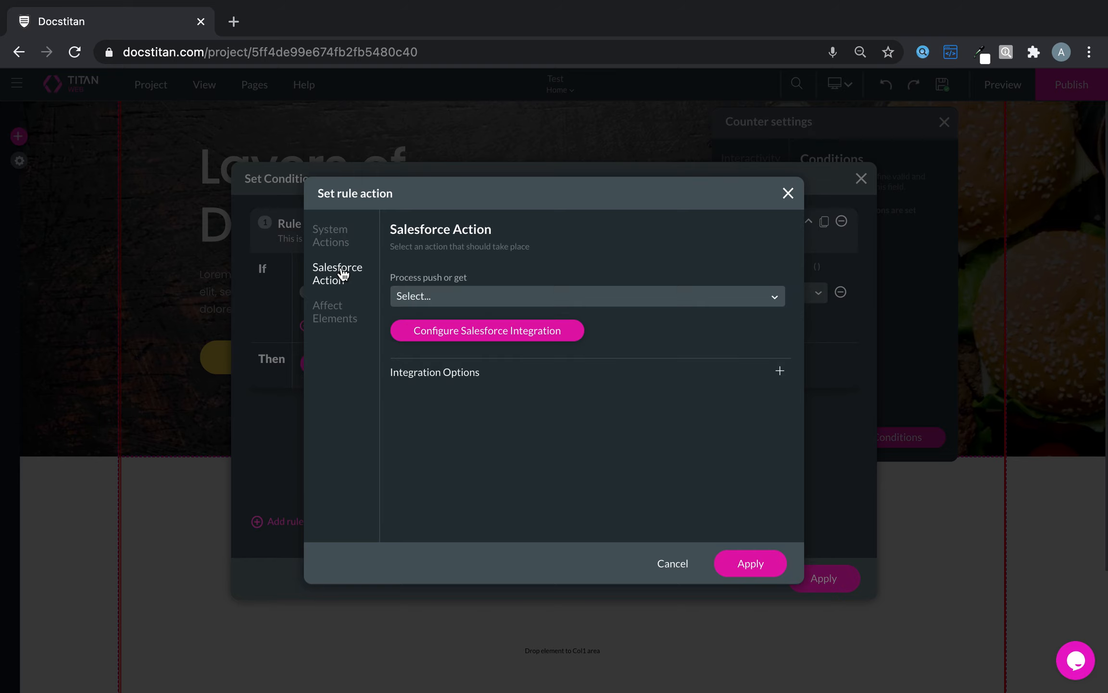
left_click(332, 318)
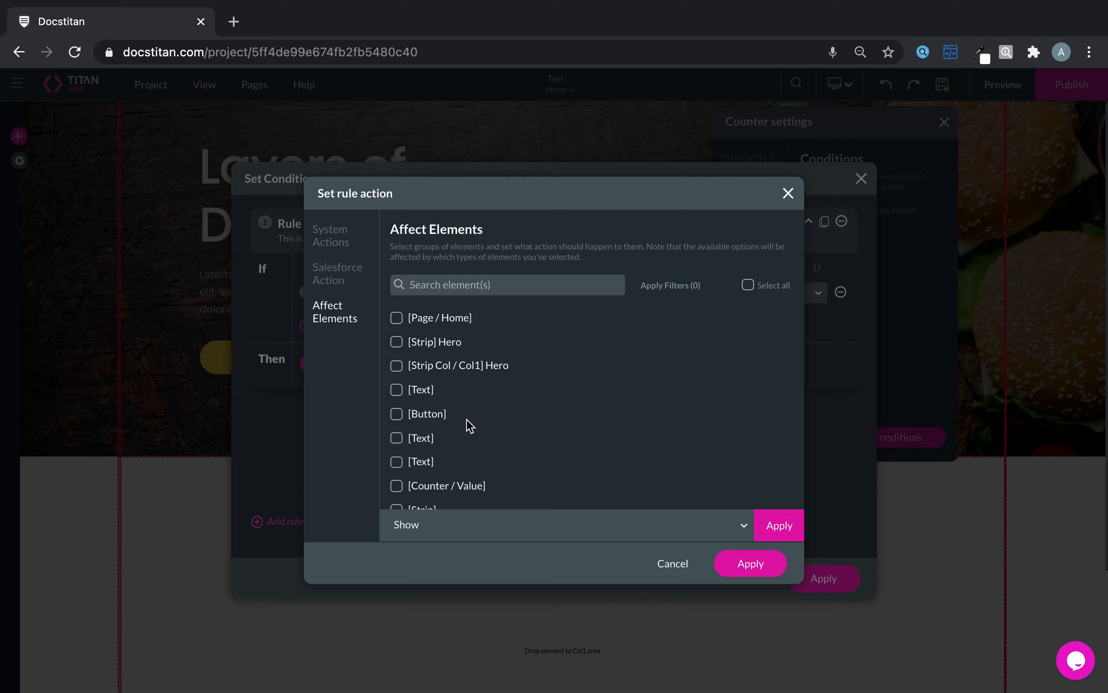
left_click(340, 232)
left_click(464, 342)
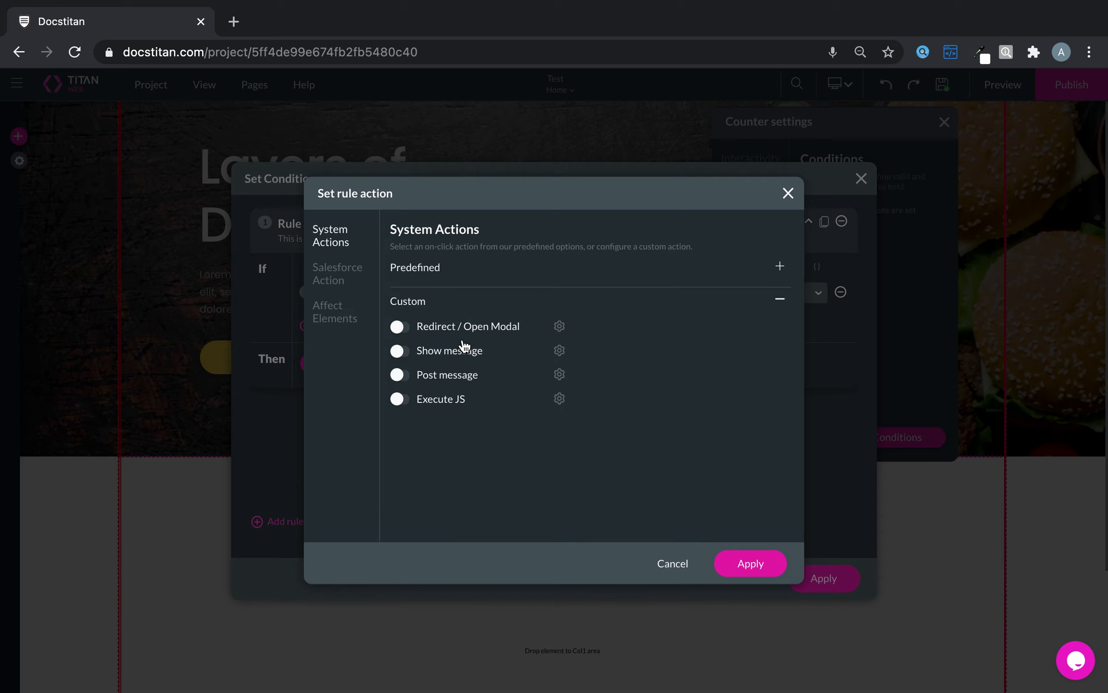
left_click(398, 346)
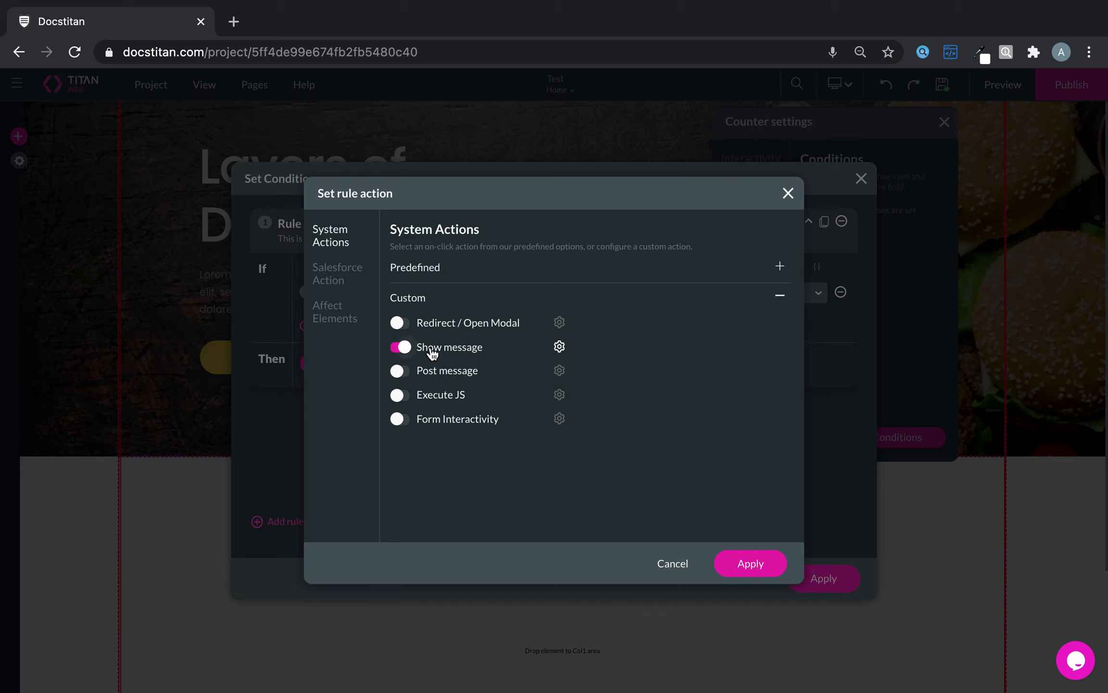
- Set the Show Message popup's width and height to 500 px each and exclude the title
left_click(559, 347)
left_click(404, 249)
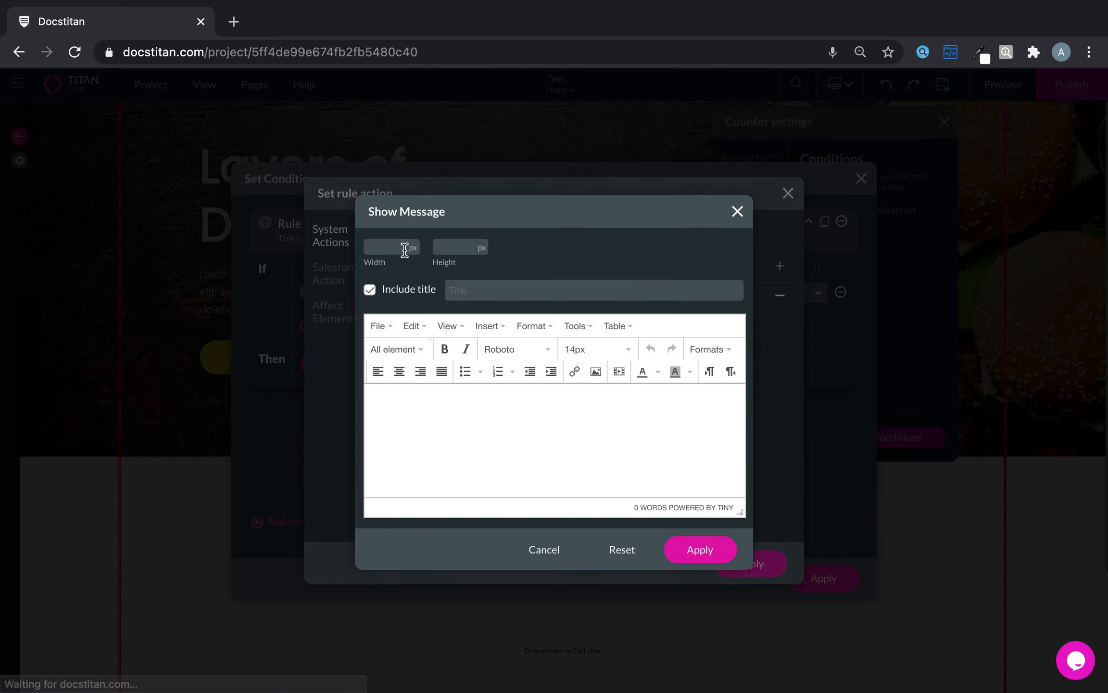
type("500")
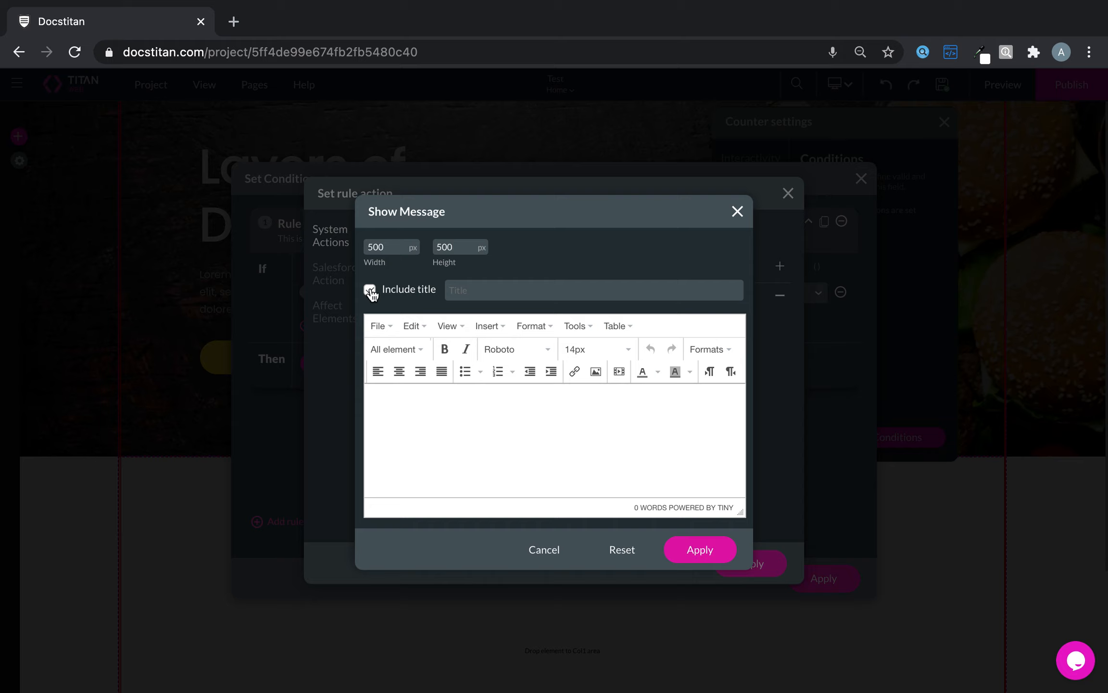
- Write the popup message "Please use coupon below for 10% OFF" with "EATNEWYEAR2021" below it after a blank line
left_click(473, 407)
type("co")
type("Please uy")
type("off")
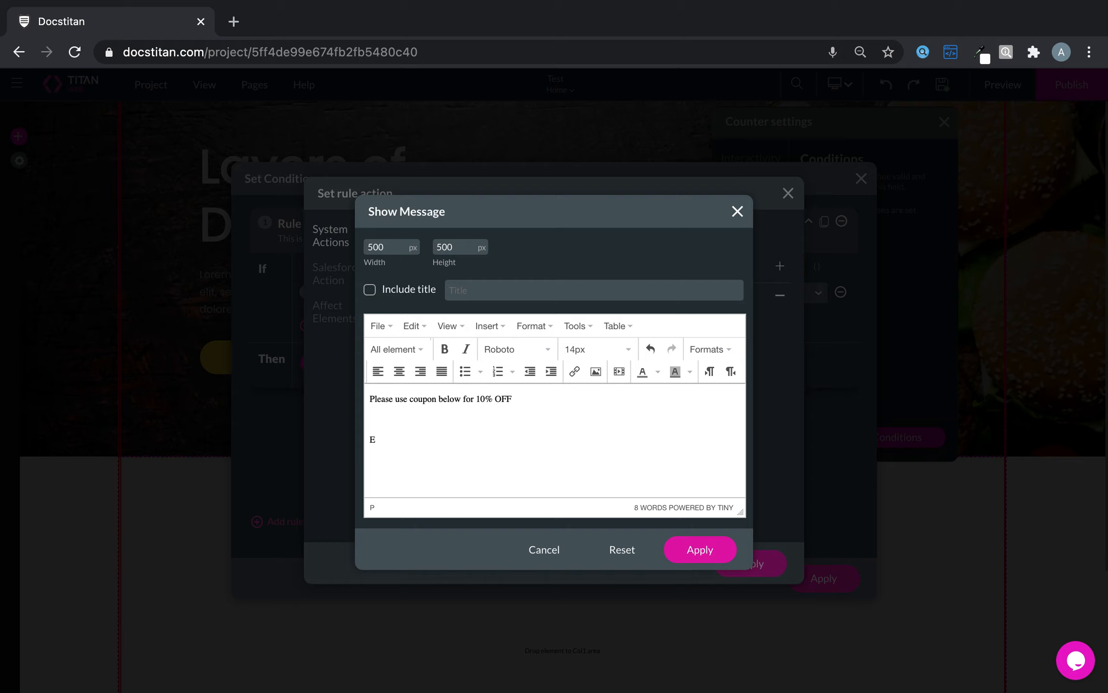
type("ATNEWYEAR")
- Center the entire popup message at 32px and apply the message, rule action and conditions
key("ctrl+a")
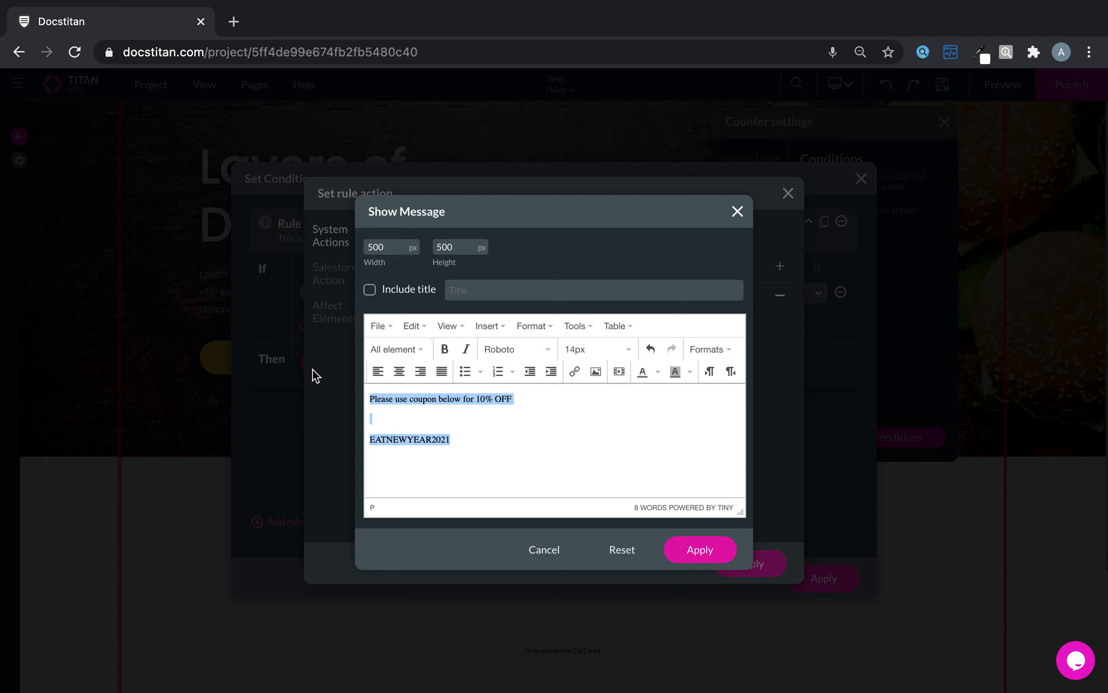
left_click(399, 372)
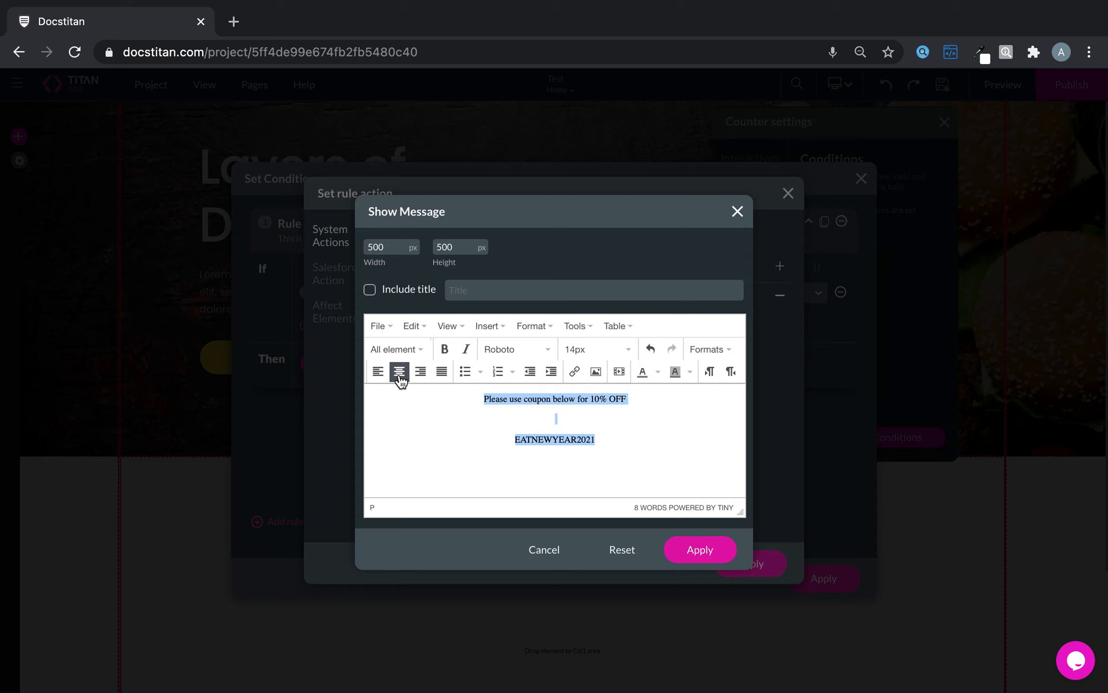
left_click(606, 348)
left_click(596, 487)
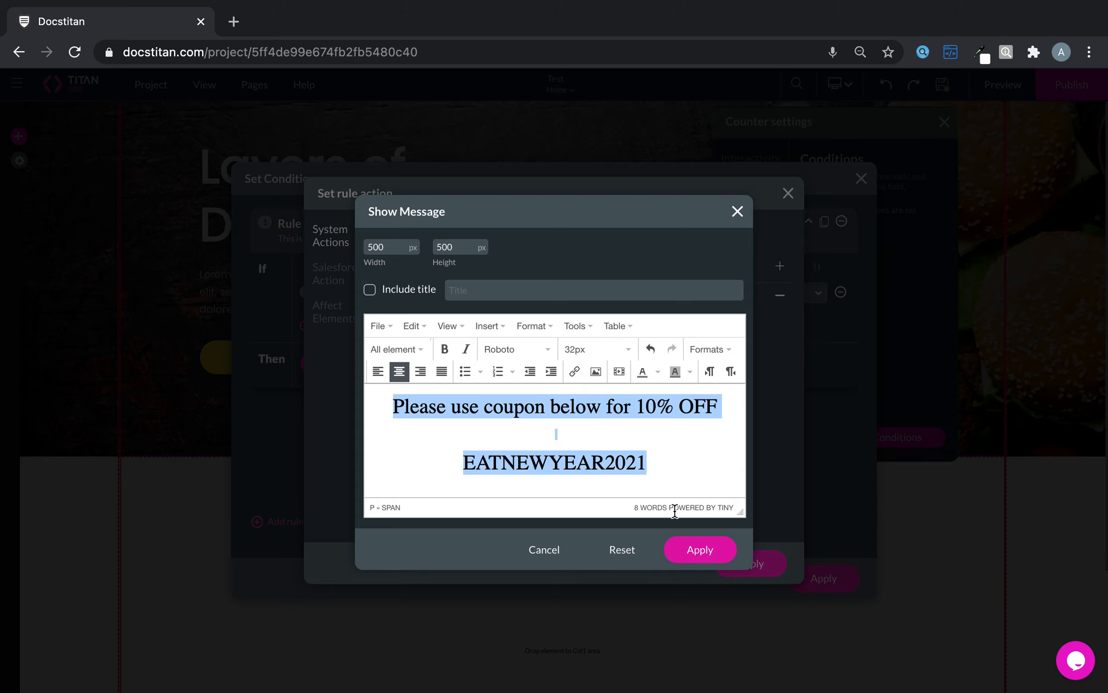
left_click(692, 552)
left_click(736, 566)
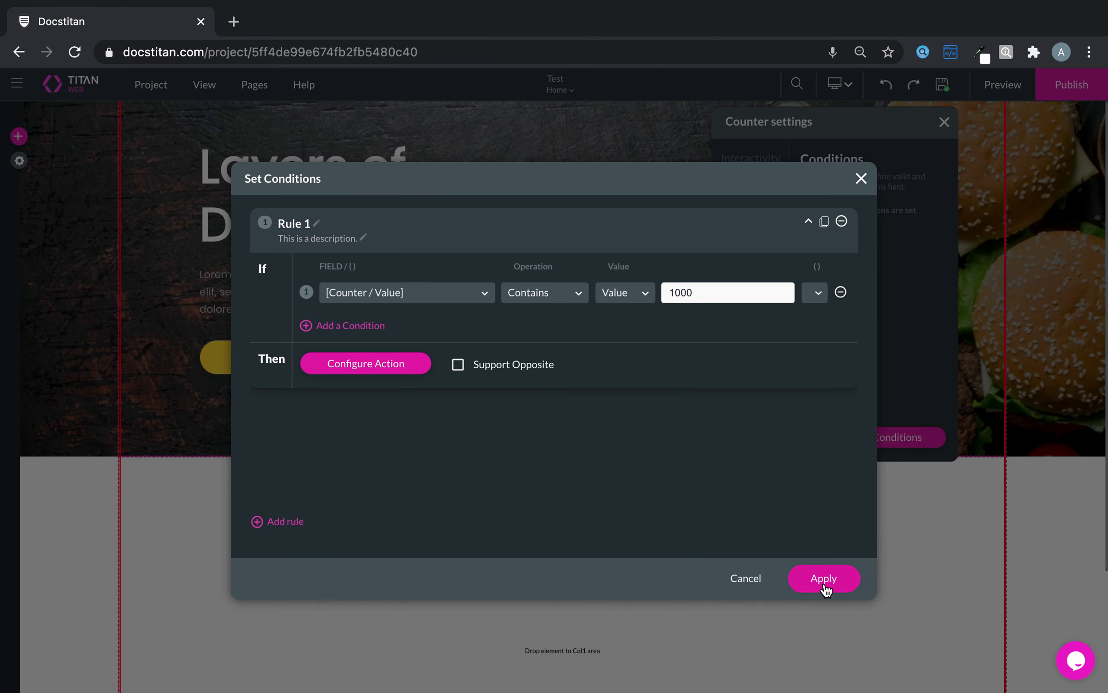
left_click(823, 579)
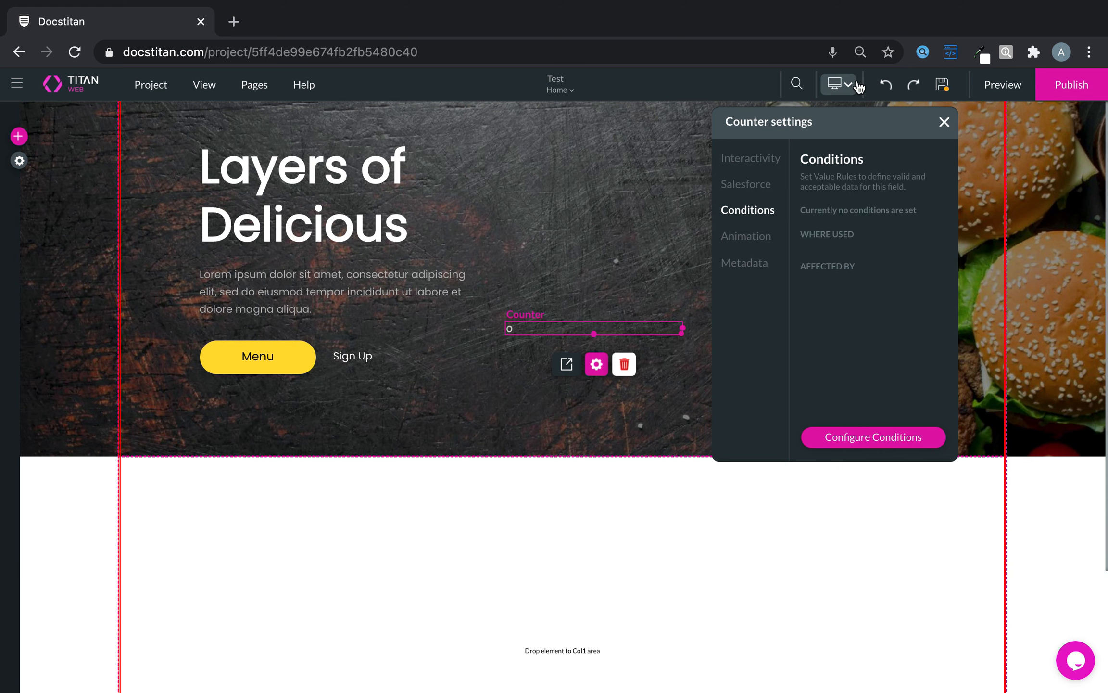
- Preview the page to check the counter and its coupon popup, and return to the project editor
left_click(998, 84)
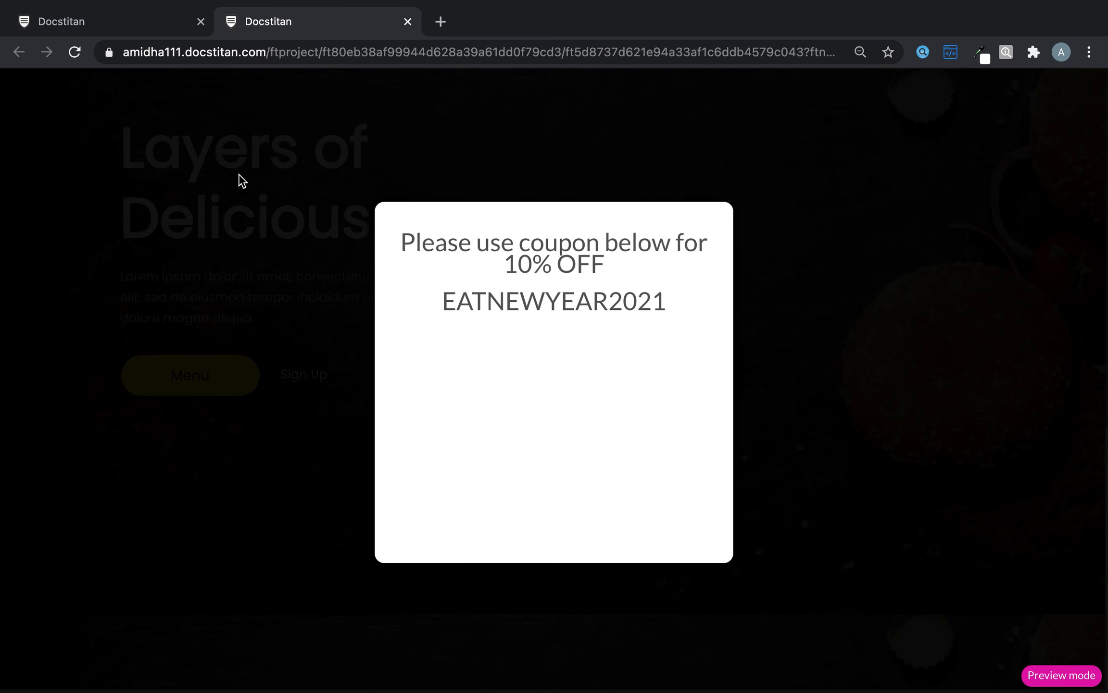
left_click(130, 24)
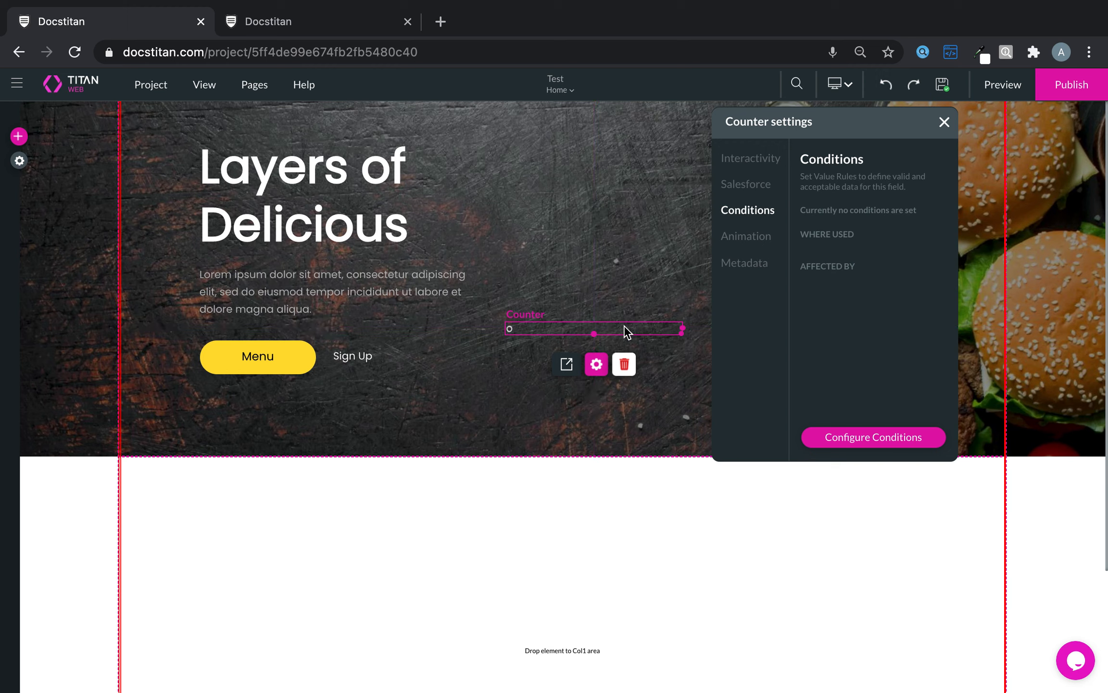
- Examine the counter's interactivity settings, including its value, duration, delay and the available modes
left_click(638, 285)
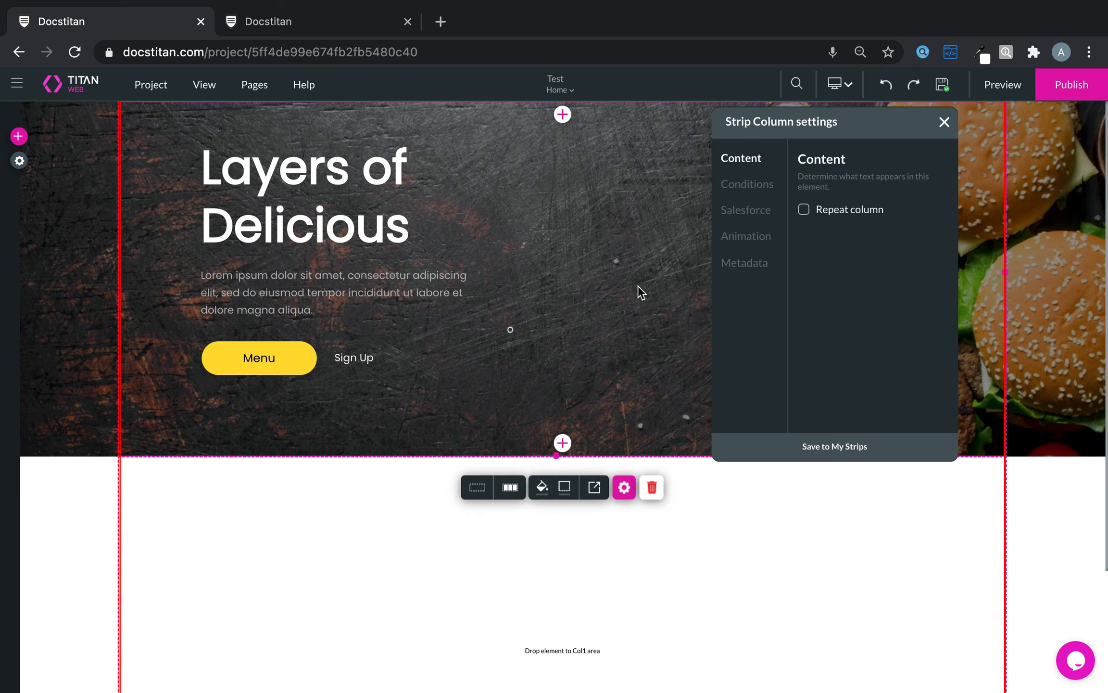
left_click(608, 328)
left_click_drag(879, 273, 793, 273)
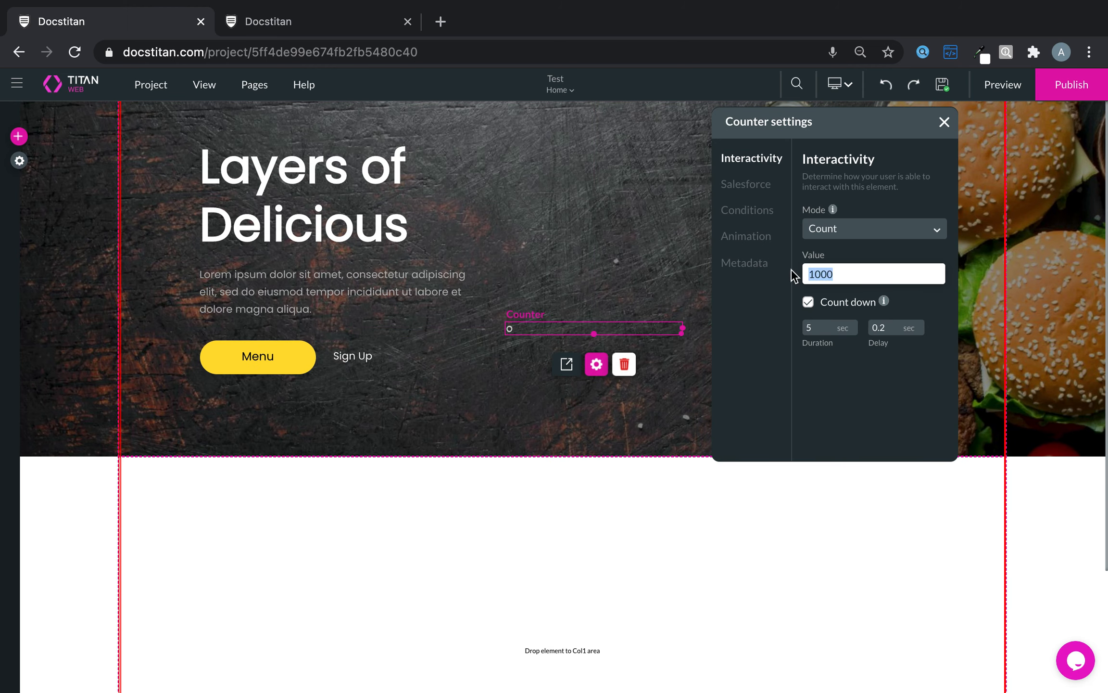
left_click_drag(831, 328, 798, 328)
left_click(851, 385)
left_click_drag(890, 328, 872, 331)
left_click(885, 227)
left_click(885, 224)
left_click(885, 223)
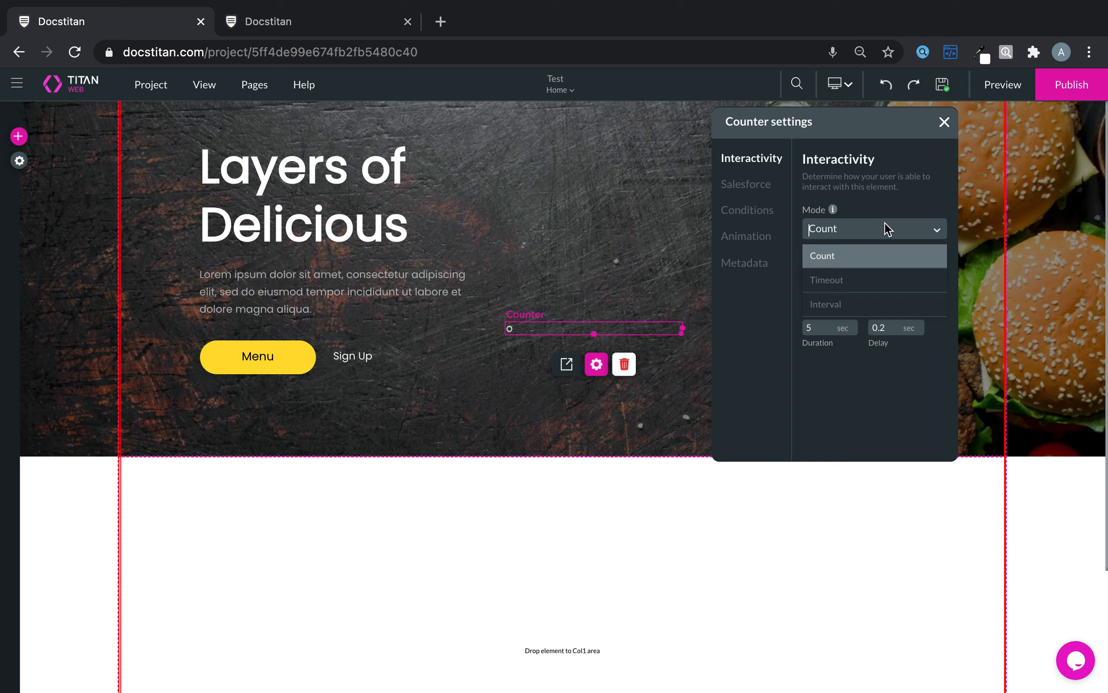
left_click(863, 288)
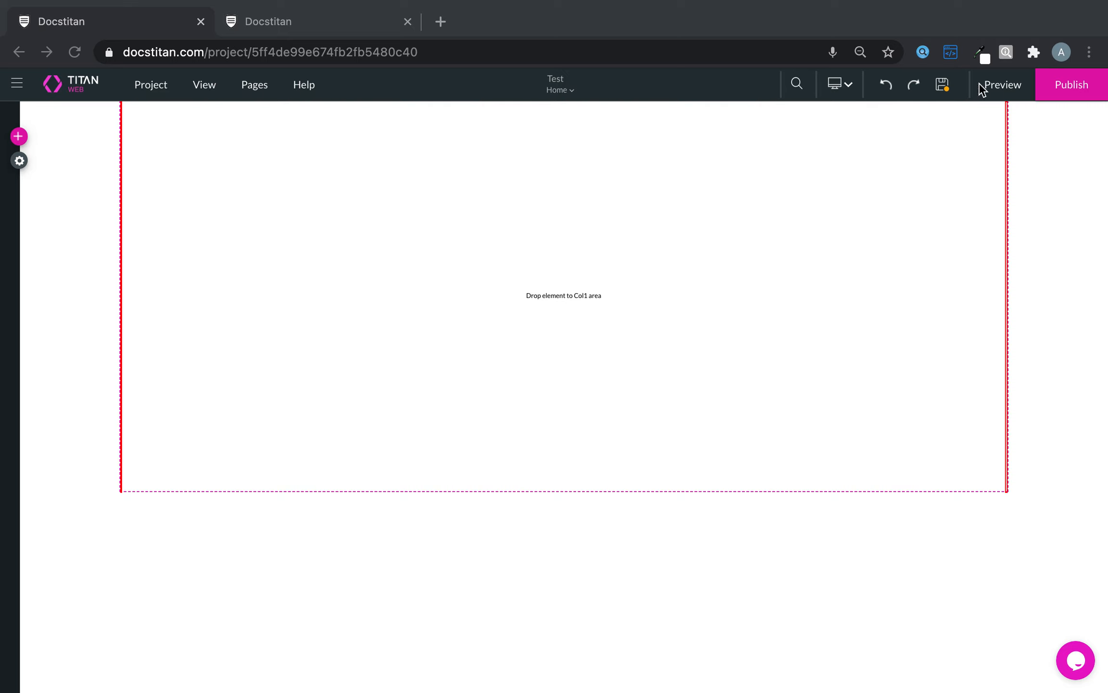
- Add a Title text element to the empty strip on the Home page
left_click(634, 211)
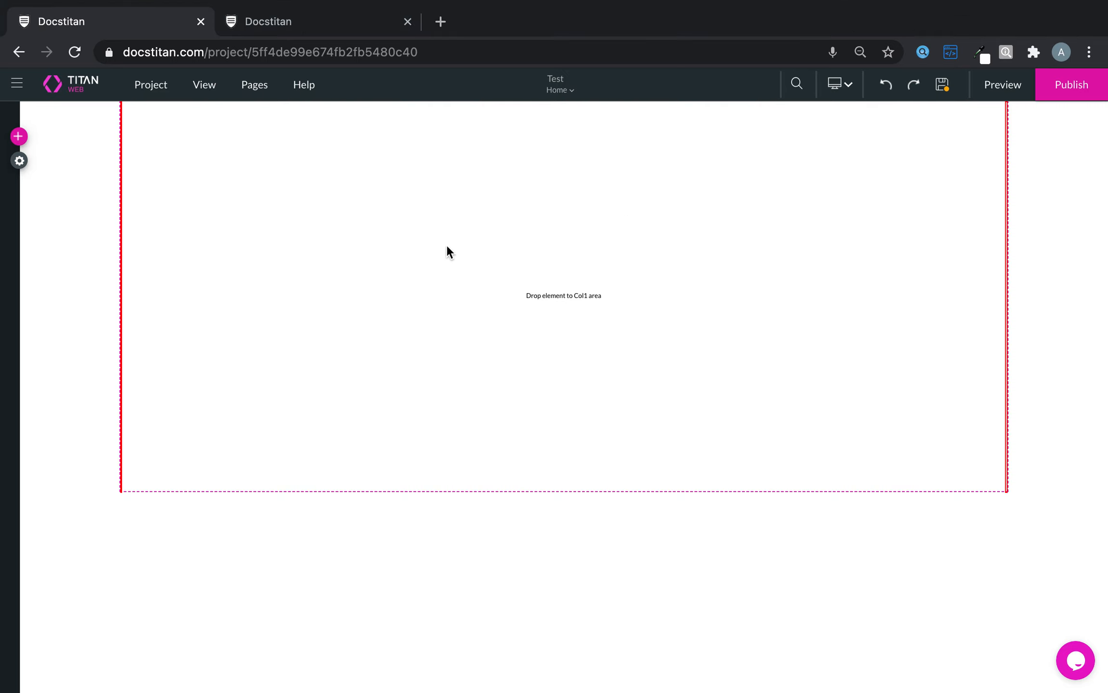
left_click(19, 136)
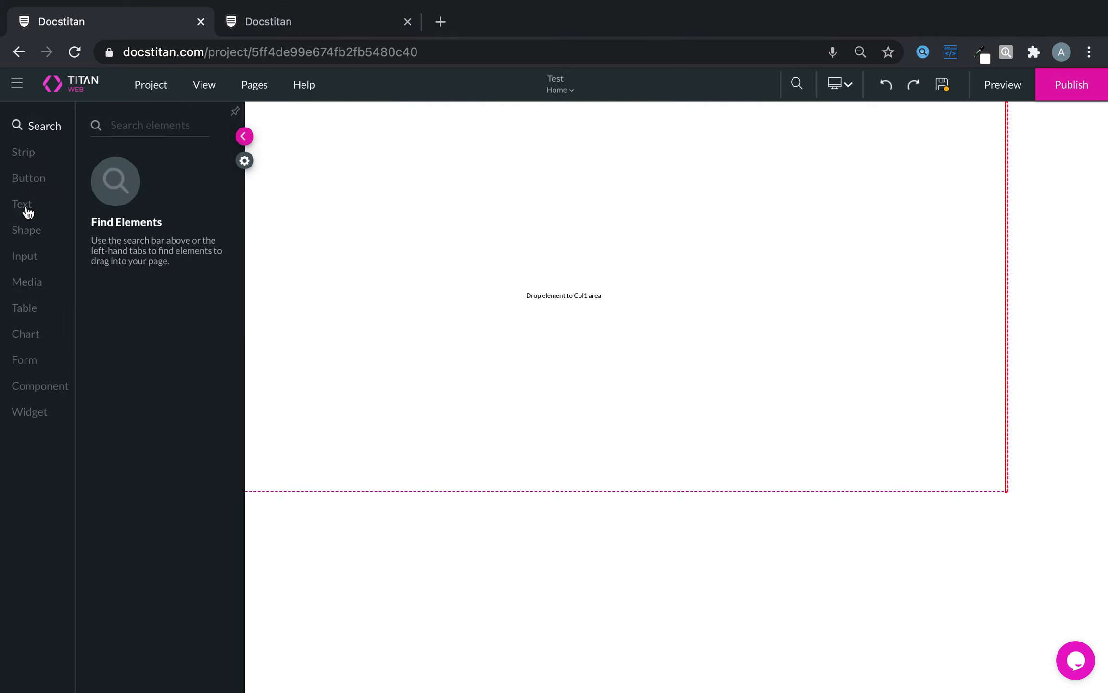
left_click(27, 212)
left_click_drag(163, 173, 421, 181)
- Replace the title's placeholder text with "2+2 is.........?"
double_click(408, 191)
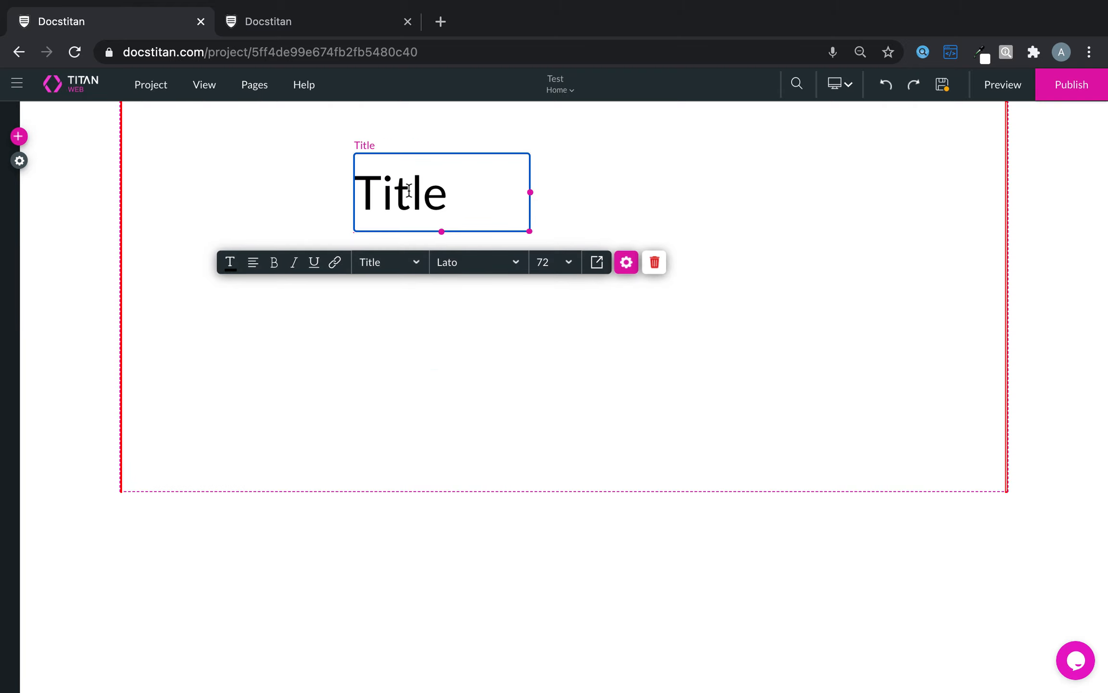
key("BackSpace")
key("BackSpace")
key("BackSpace")
key("BackSpace")
key("BackSpace")
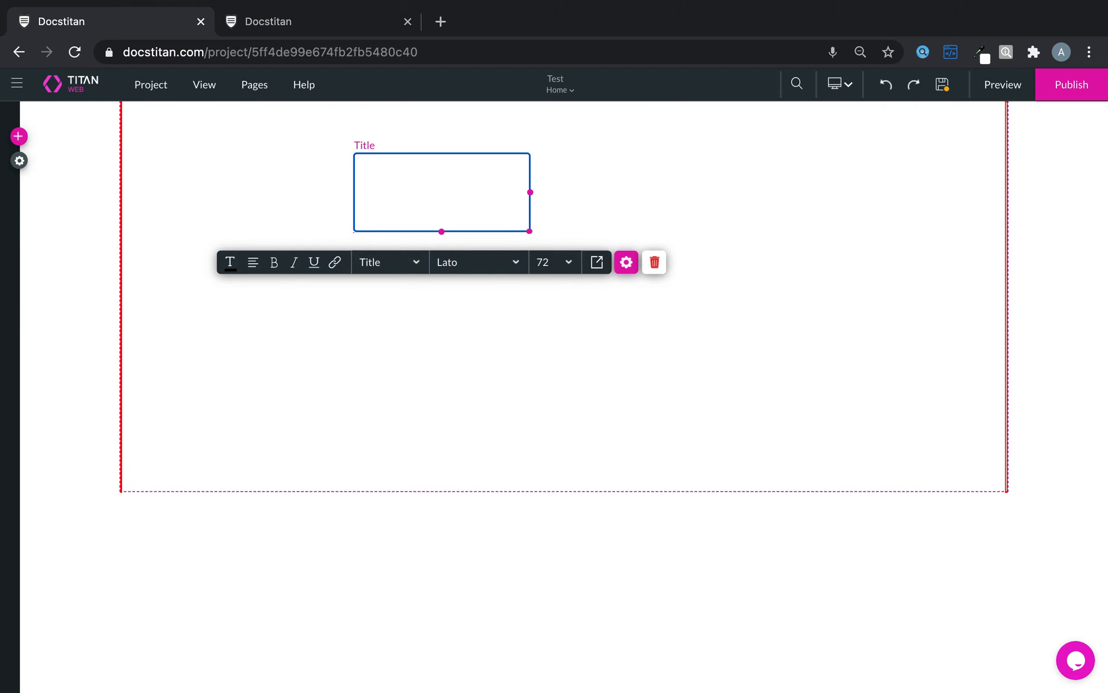
type("@")
key("BackSpace")
type("2+2 i")
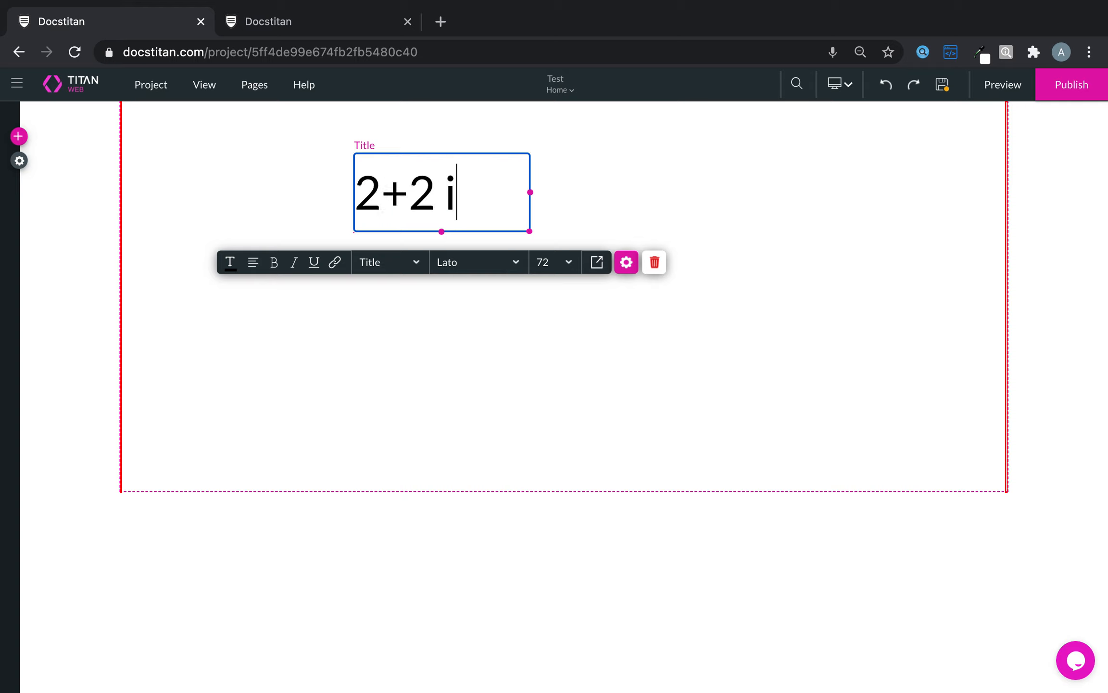
type("s.........?")
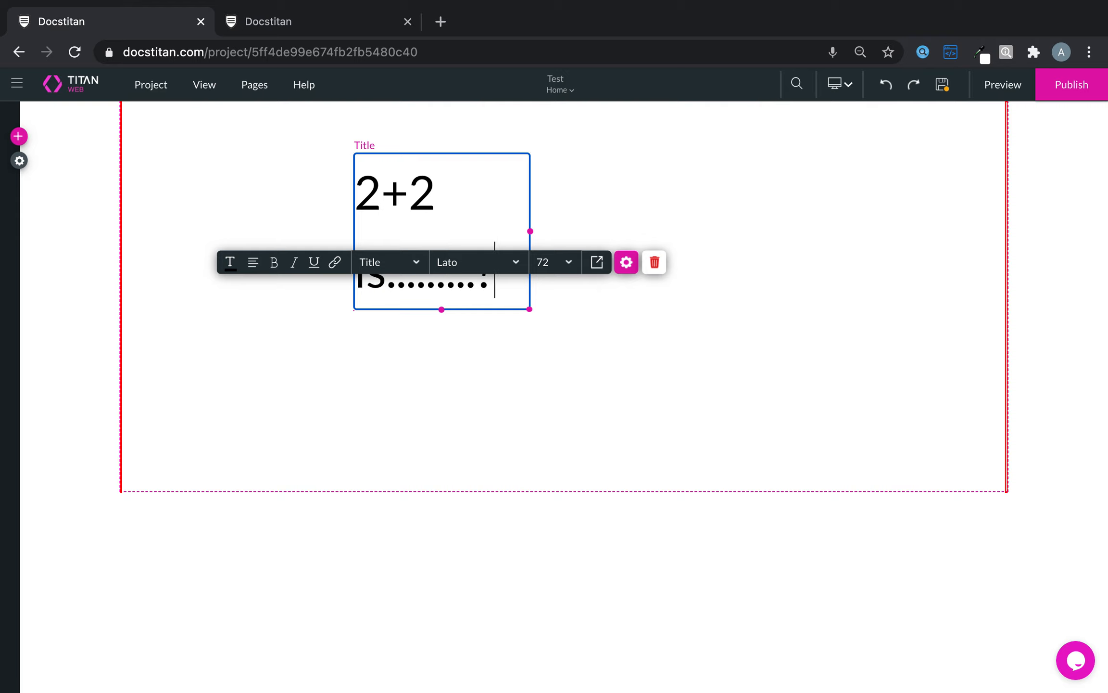
- Move the title to the strip's upper-left corner, widen it to about 563 px for one line of text and reduce its height
left_click(607, 163)
left_click_drag(483, 178, 294, 173)
left_click_drag(359, 222, 552, 134)
left_click_drag(366, 290, 365, 228)
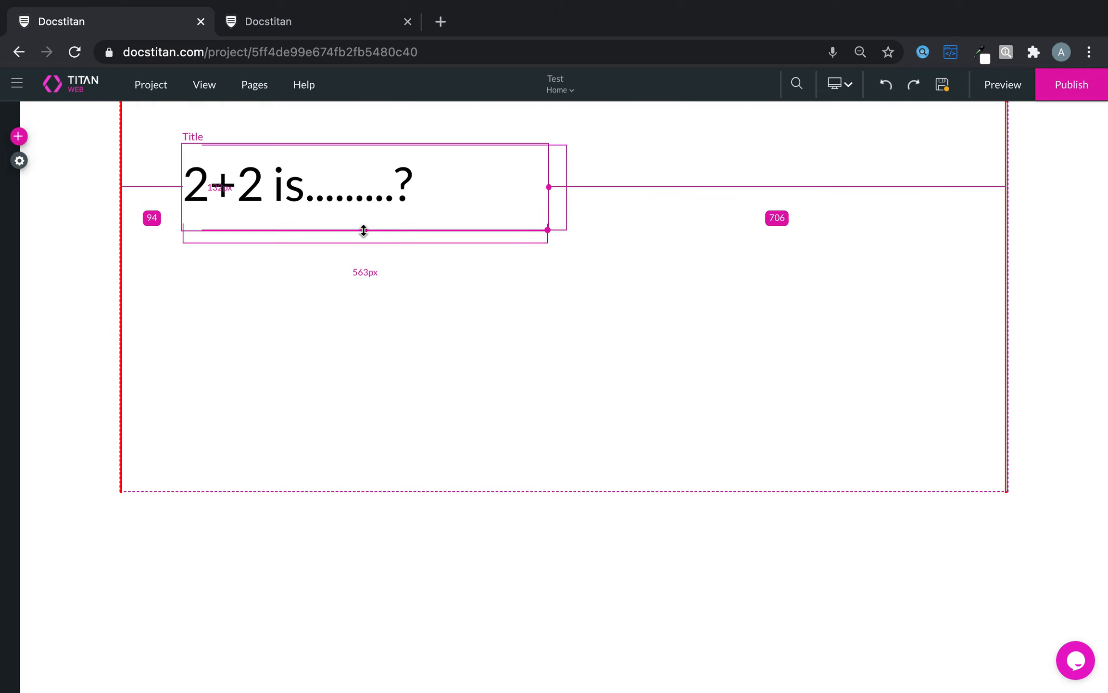
left_click(630, 222)
left_click_drag(441, 211, 417, 188)
left_click(691, 249)
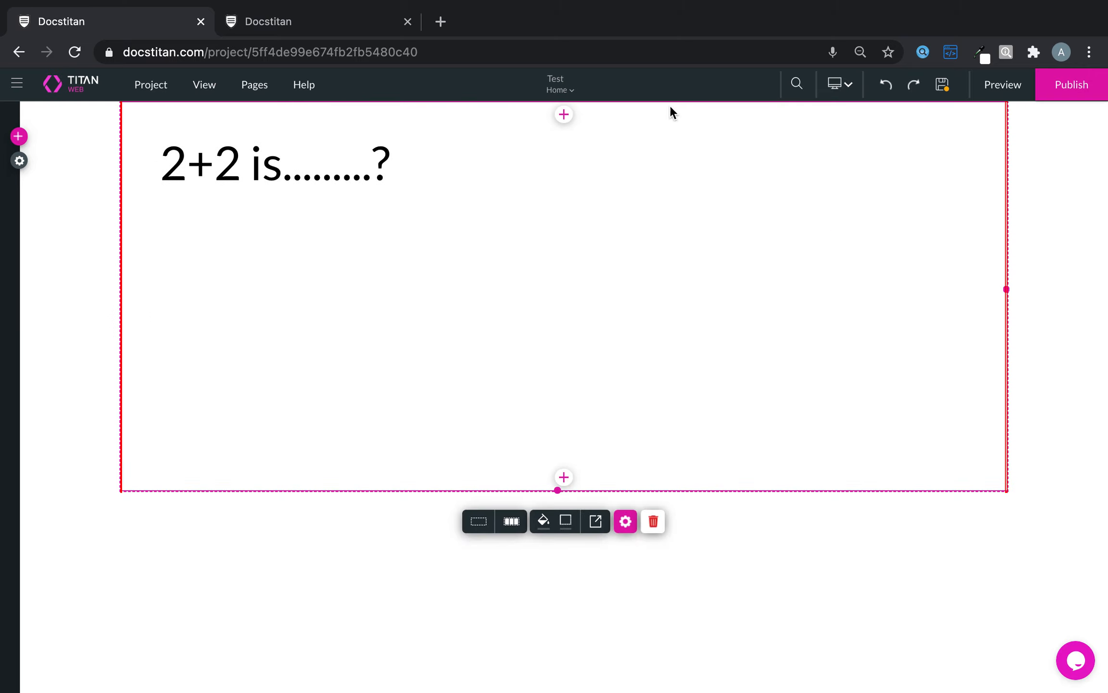
- Add a checkbox field directly below the question title, aligned with its left edge
left_click(19, 136)
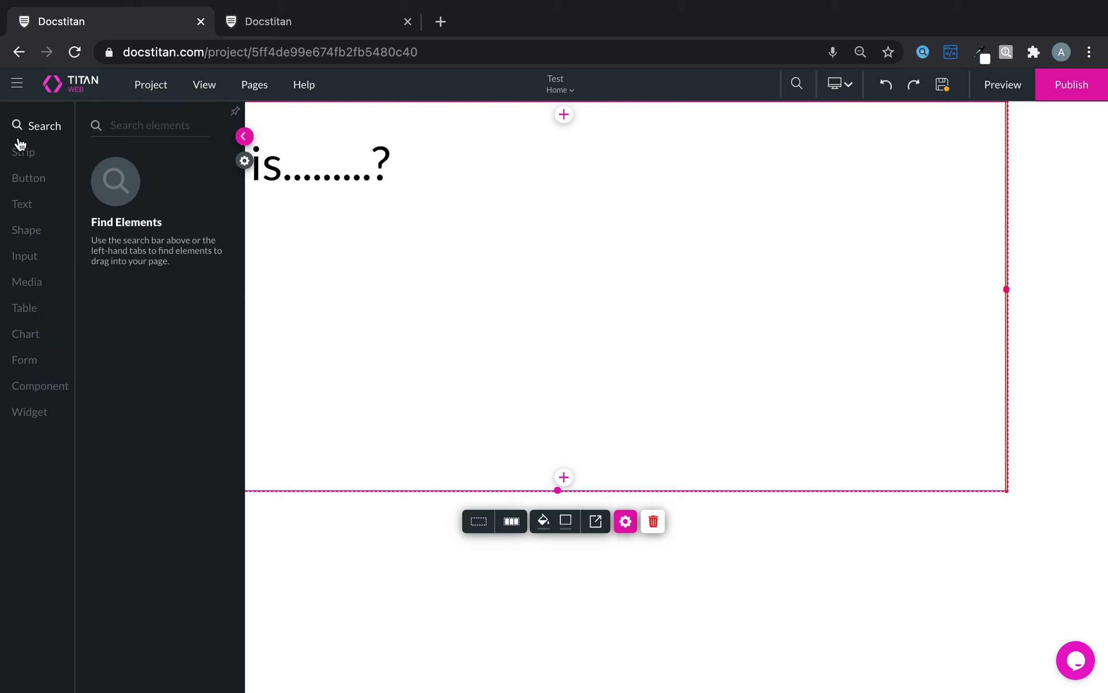
left_click(36, 258)
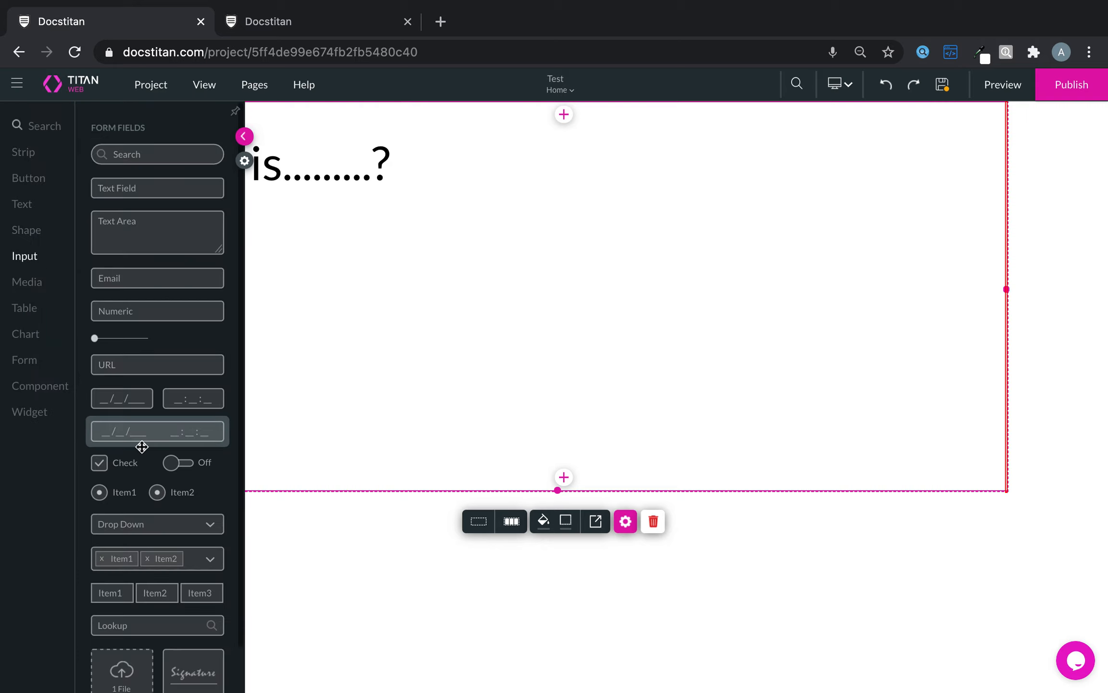
scroll(141, 529, "down", 3)
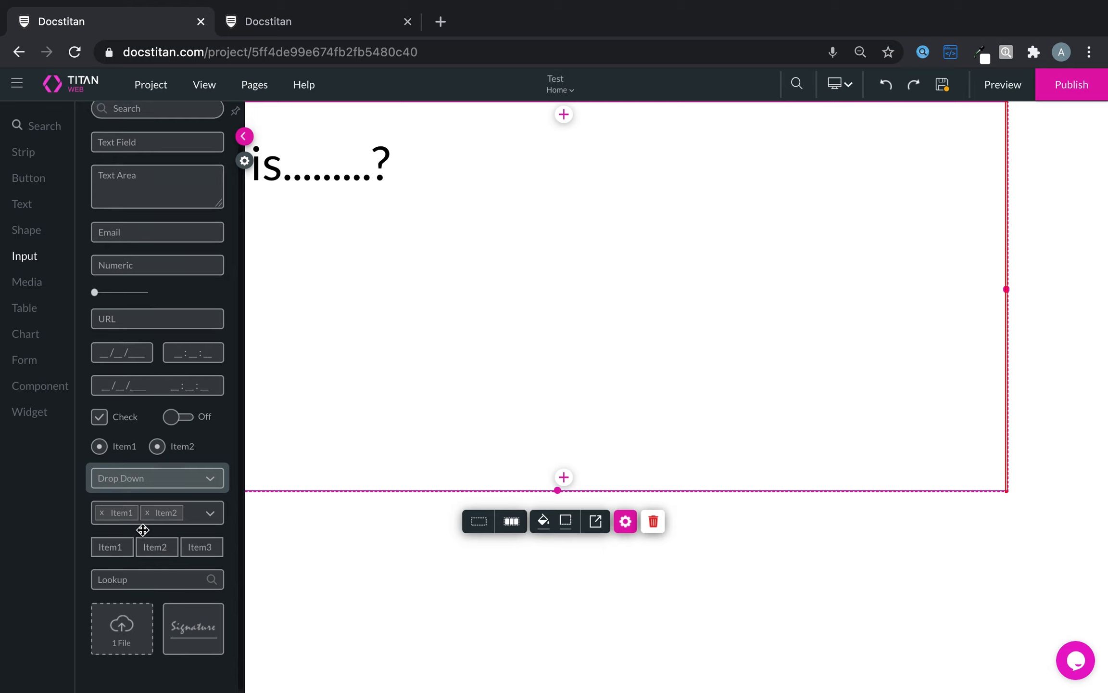
scroll(142, 529, "up", 2)
left_click_drag(116, 449, 194, 223)
- Make two copies of the checkbox field and stack them evenly below the original
key("super+c")
key("super+v")
left_click_drag(264, 244, 262, 256)
left_click(387, 300)
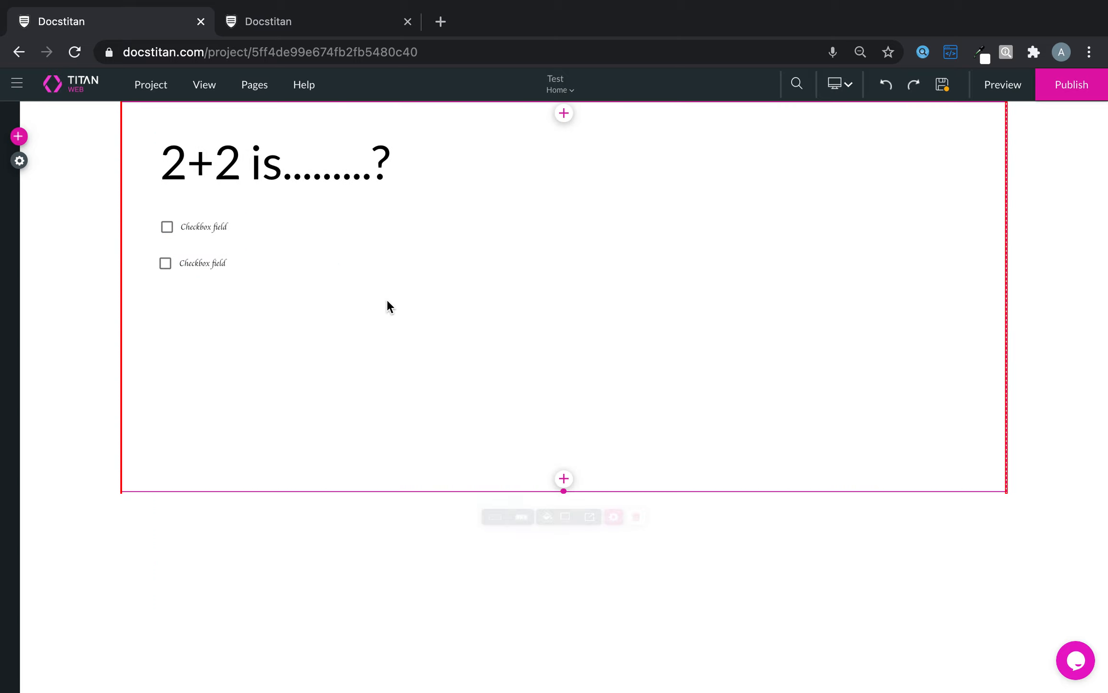
key("super+v")
left_click_drag(200, 280, 196, 299)
left_click(352, 235)
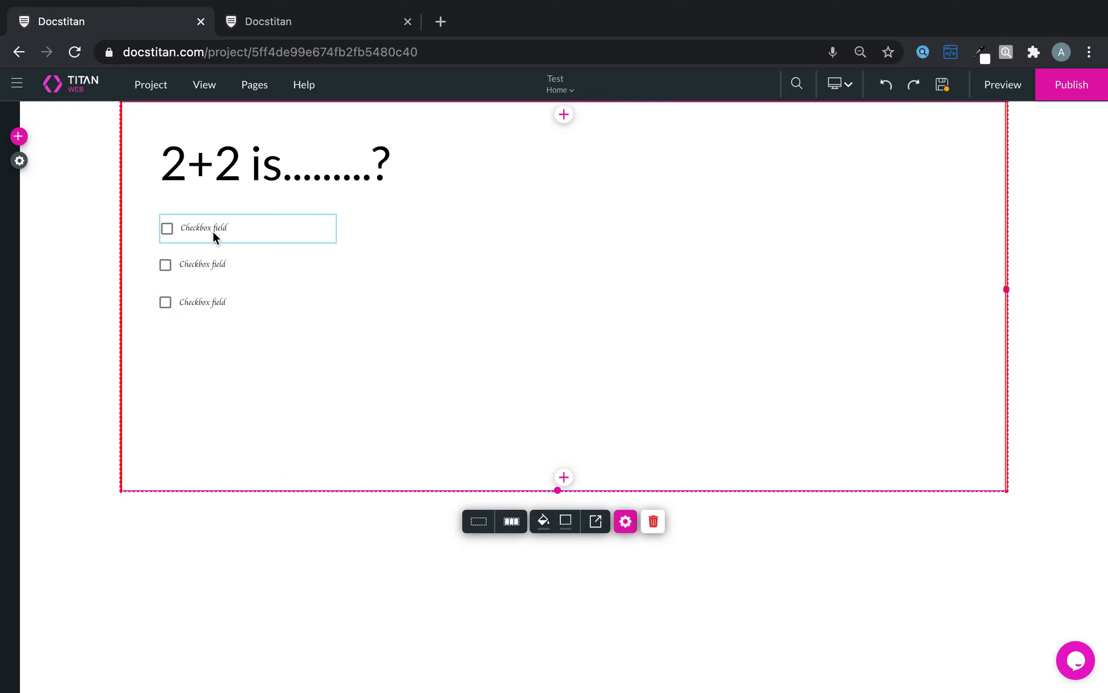
- Set the label of the first checkbox to "4" in its content settings
left_click(626, 519)
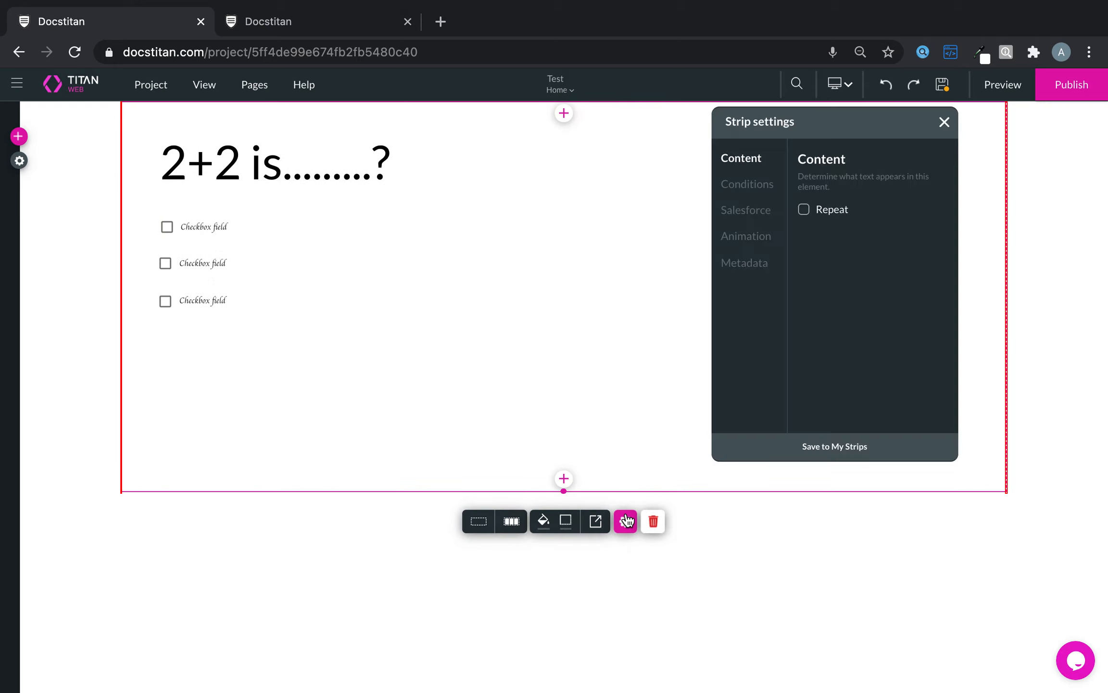
left_click(763, 187)
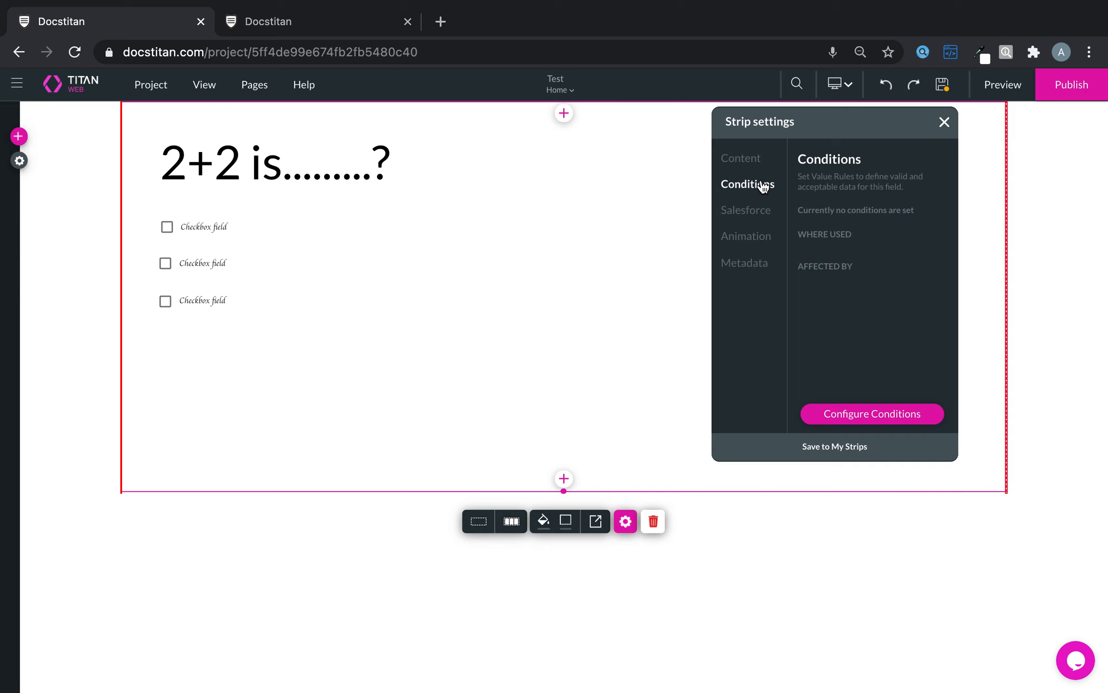
left_click(746, 264)
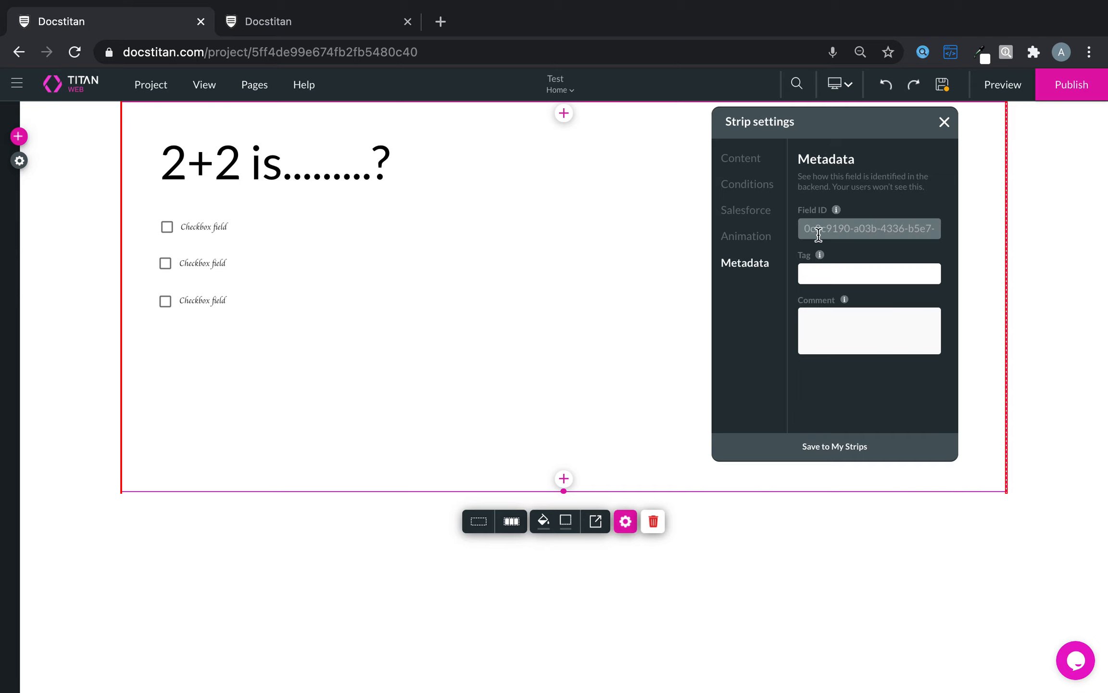
left_click(180, 225)
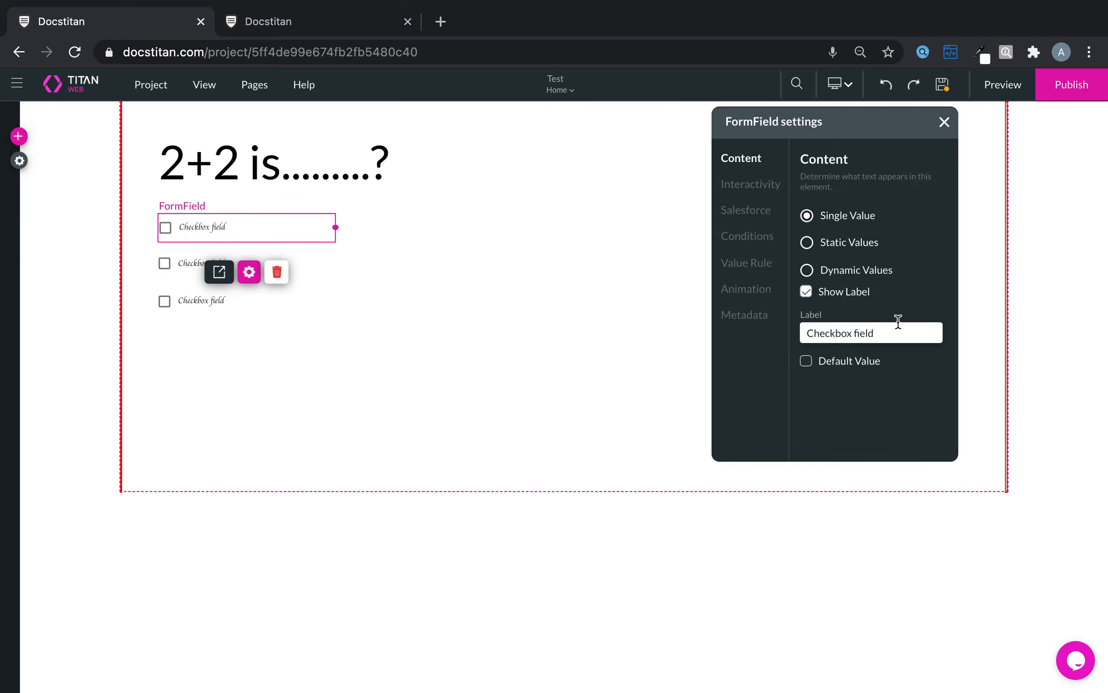
key("ctrl+a")
type("4")
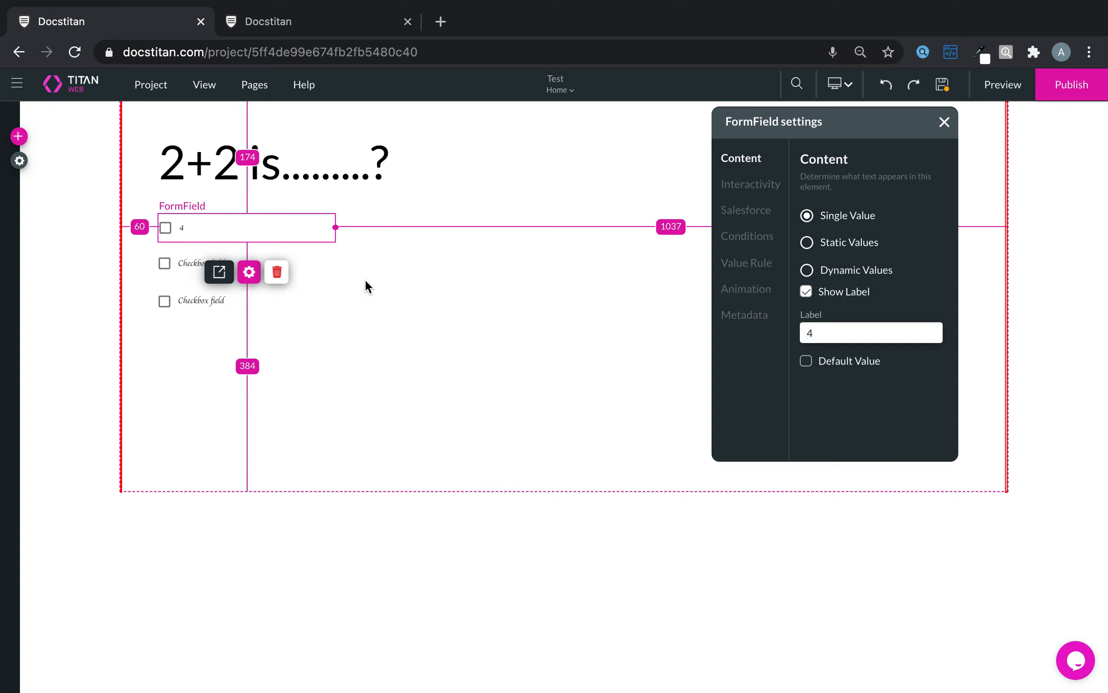
- Label the second checkbox "6" and the third "8", and close the field settings
left_click(172, 262)
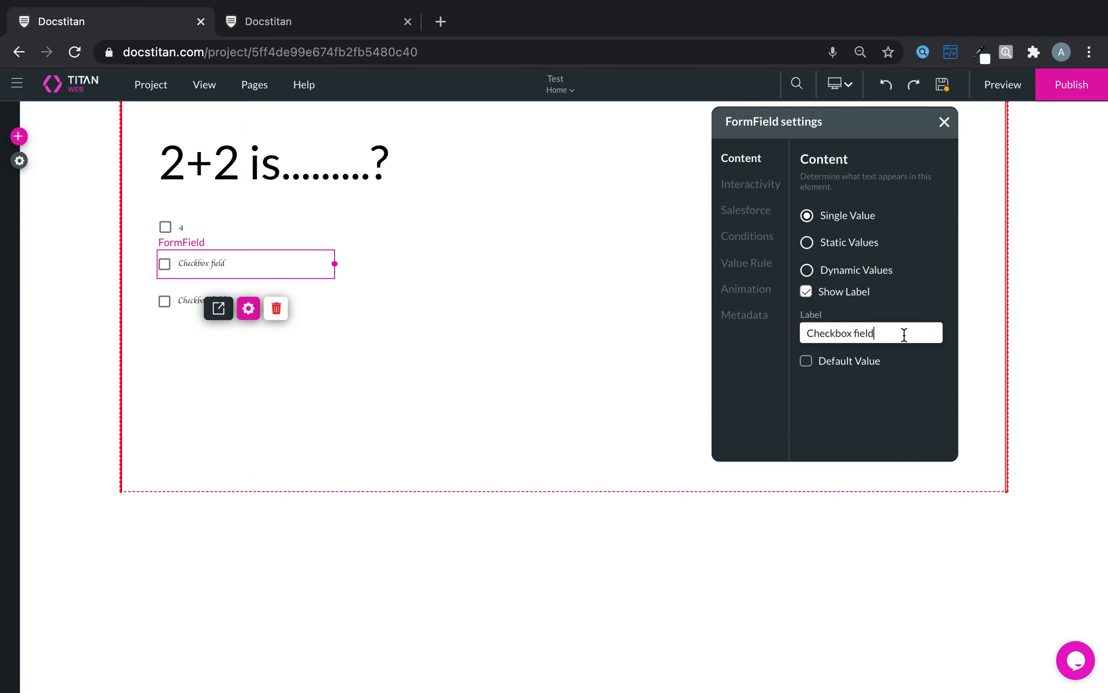
key("ctrl+a")
type("6")
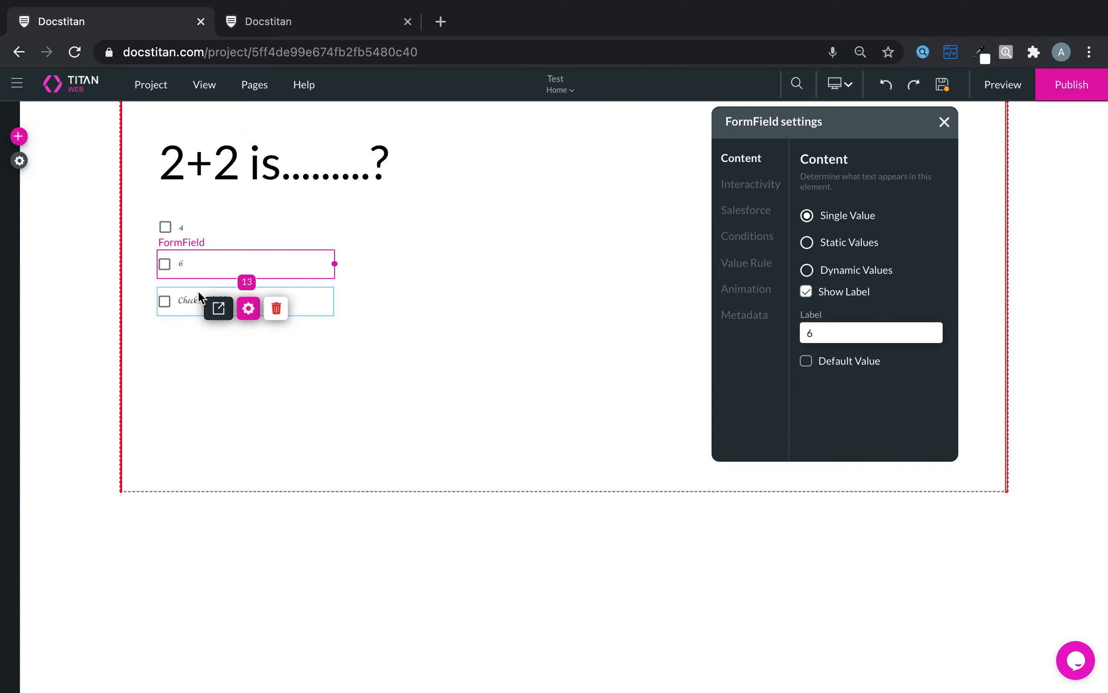
left_click(183, 302)
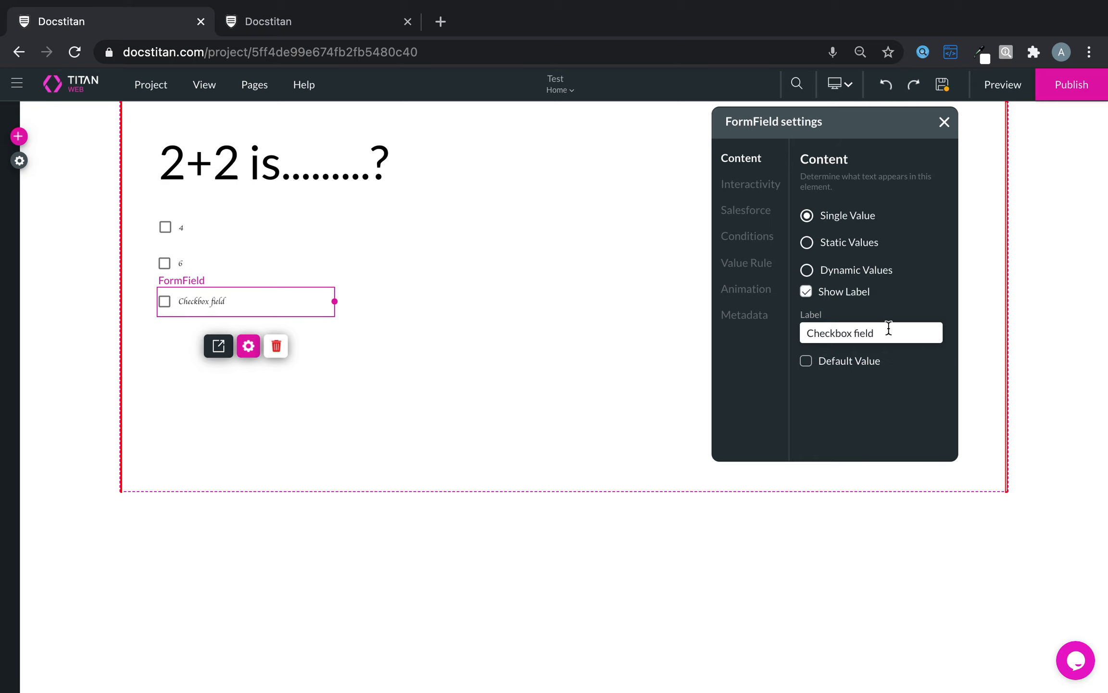
left_click(890, 325)
key("ctrl+a")
type("8")
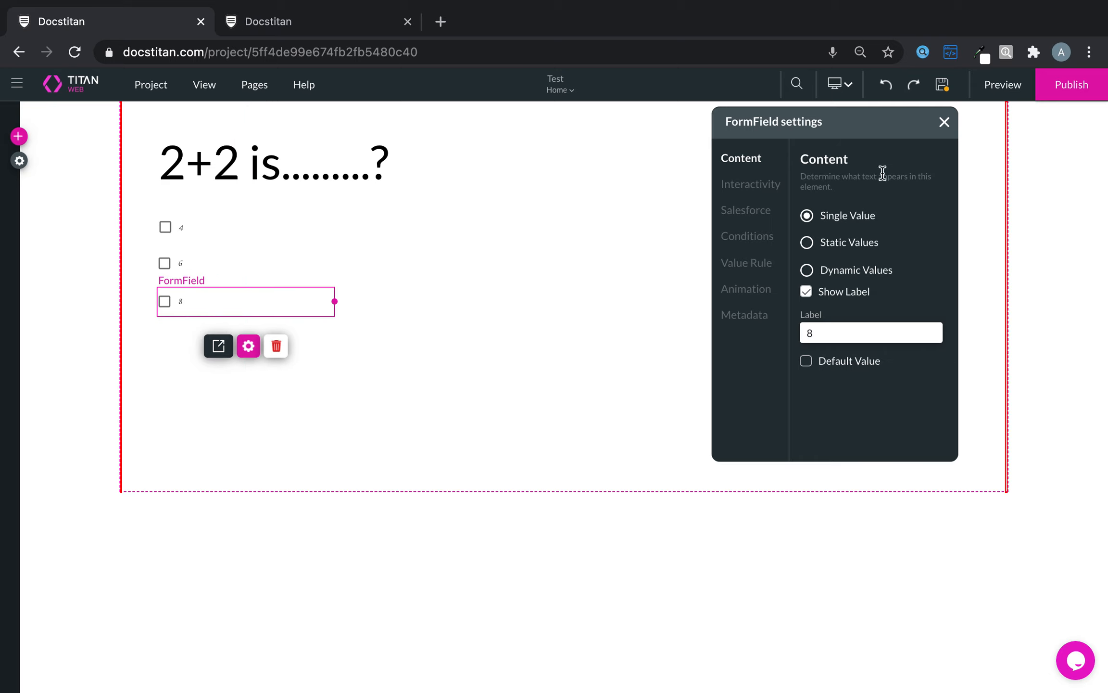
left_click(944, 122)
left_click(398, 269)
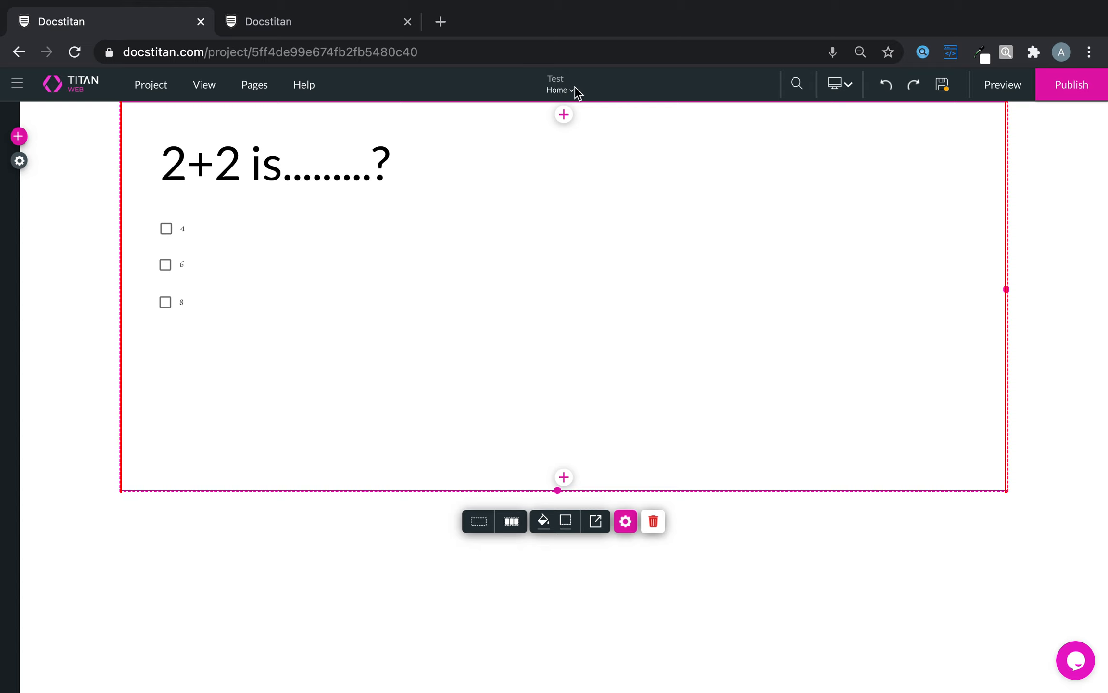
- Save the unsaved changes and add a new page to the project from the Blank template
left_click(255, 85)
left_click(287, 188)
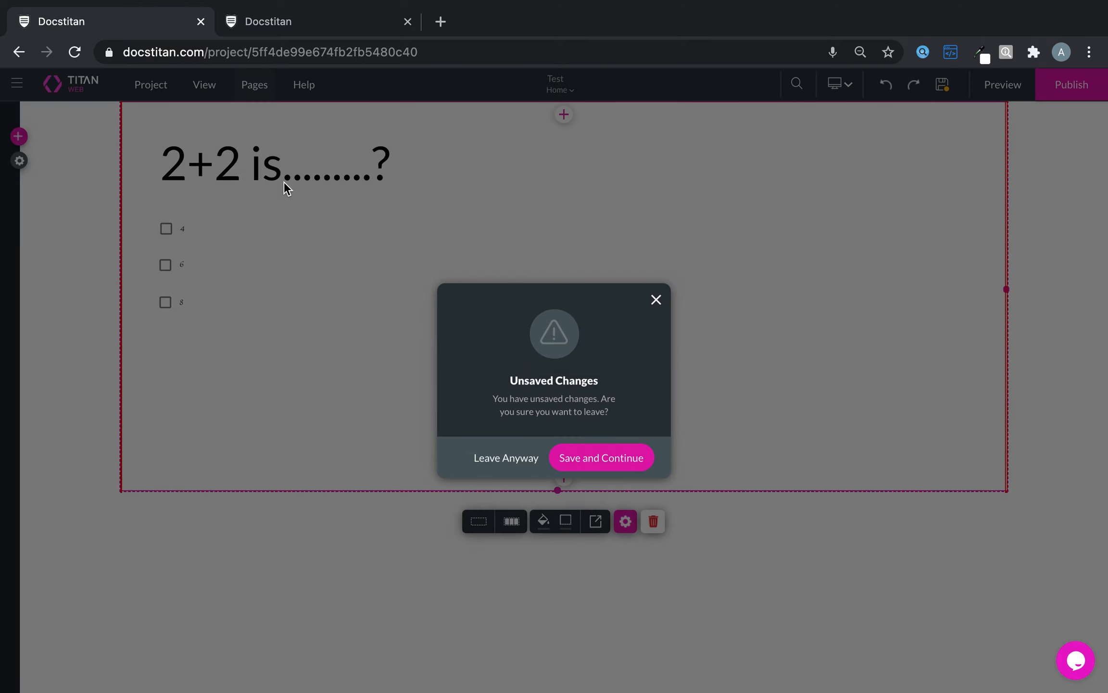
left_click(621, 459)
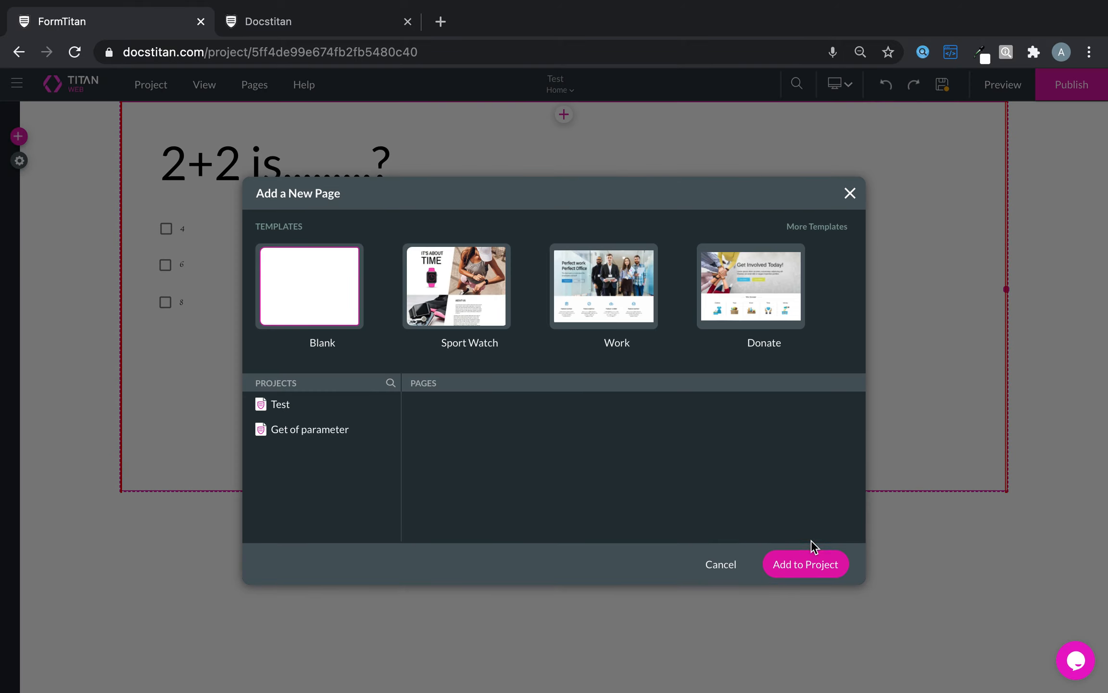
left_click(810, 564)
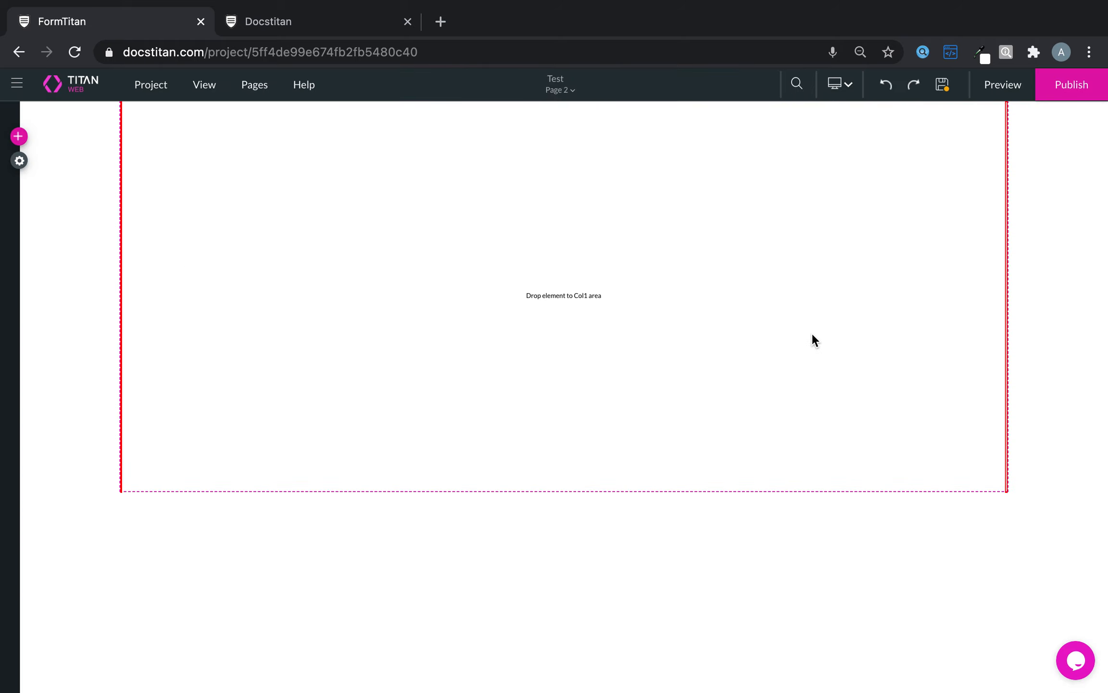
- Place a Title text element near the middle of the new page's strip
left_click(18, 136)
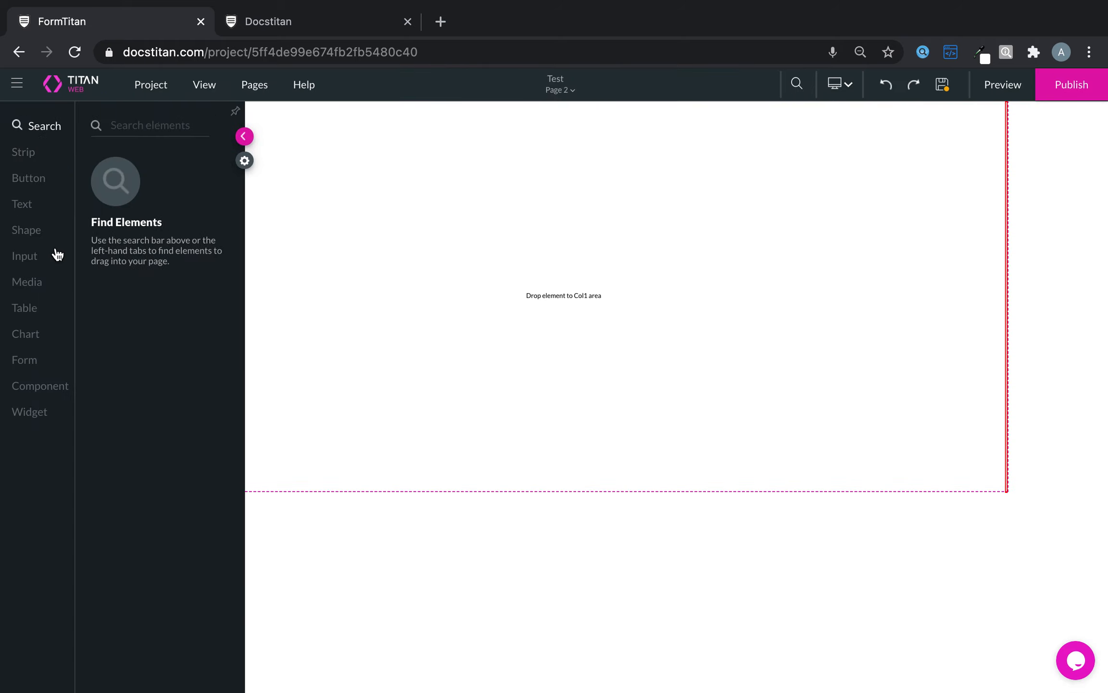
left_click(22, 203)
left_click_drag(164, 168, 410, 258)
left_click(410, 264)
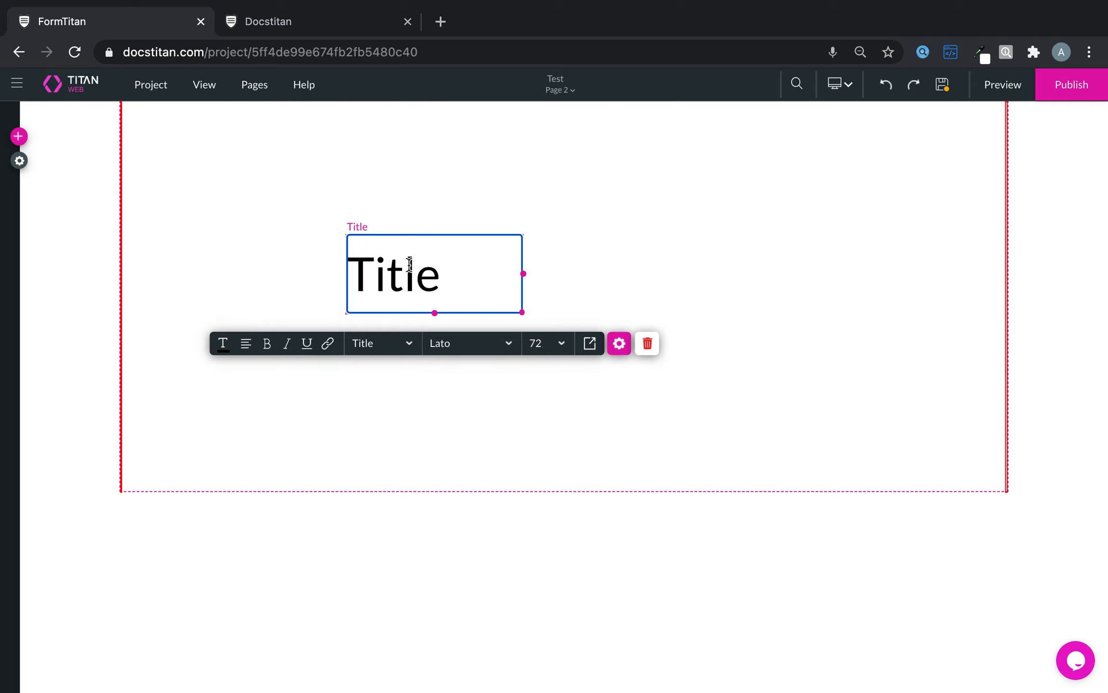
- Replace the title text with "Time is up! You have taken too long to answer this questions"
double_click(409, 264)
type("Time is")
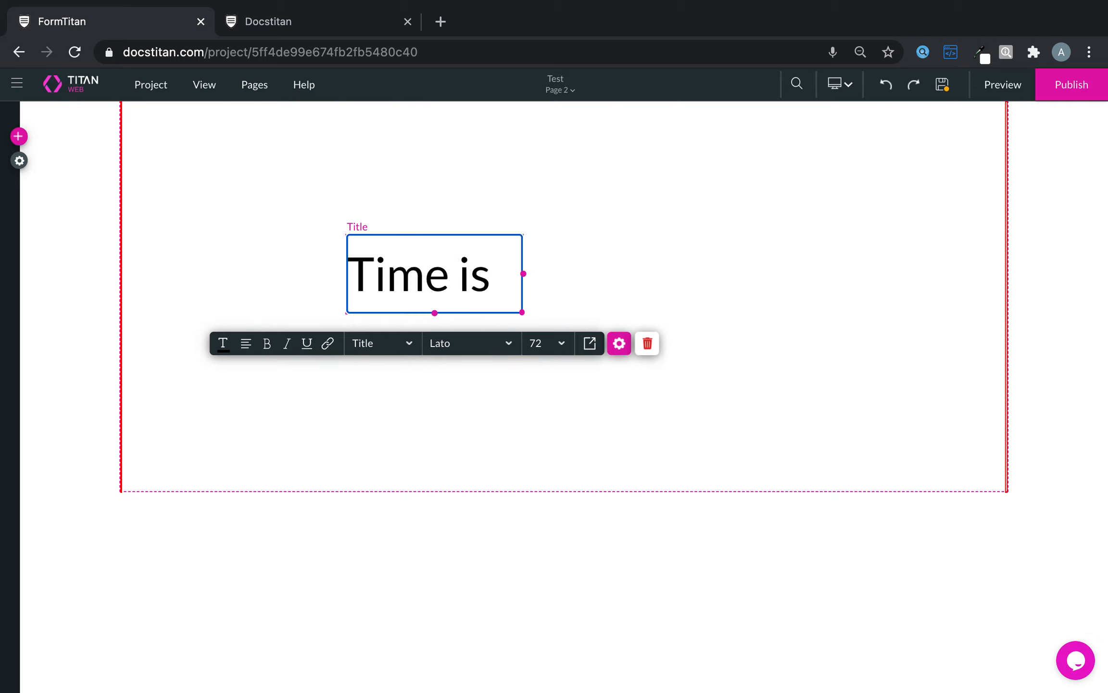
key("BackSpace")
type("s ")
type("up: Yo")
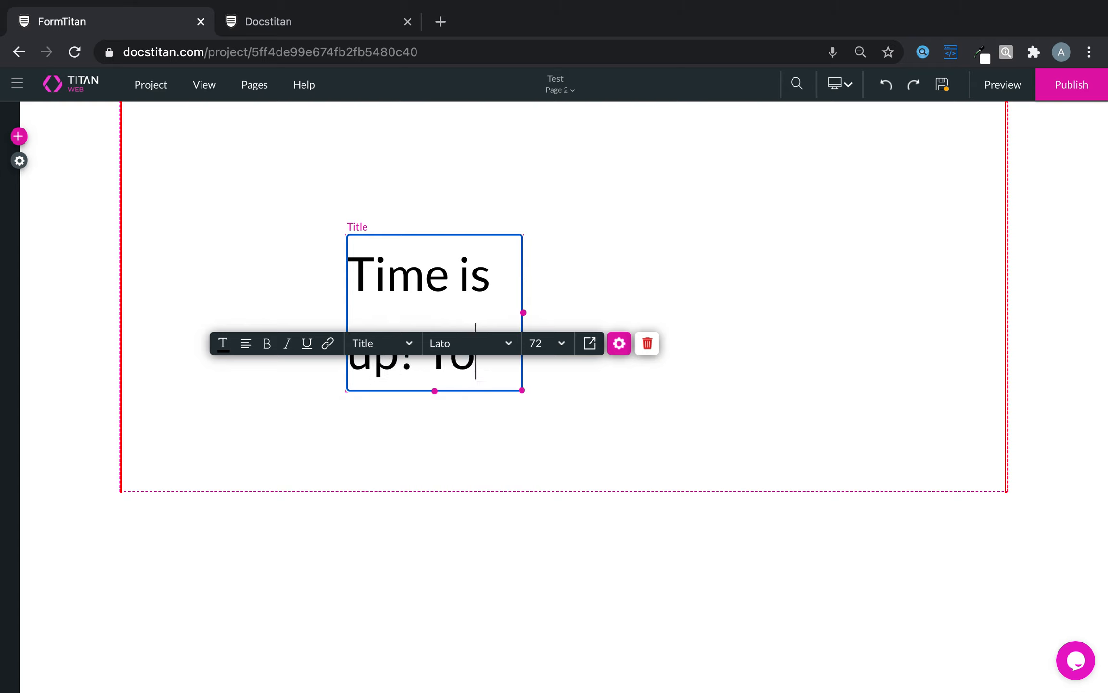
type("u have taken")
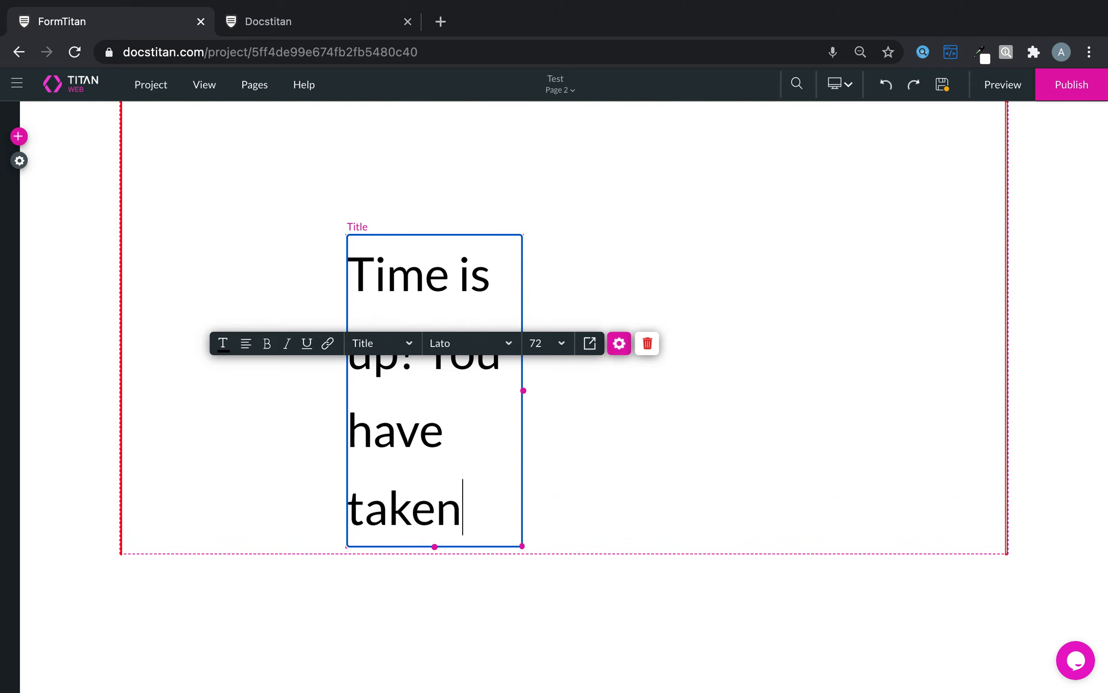
type(" too long to ans")
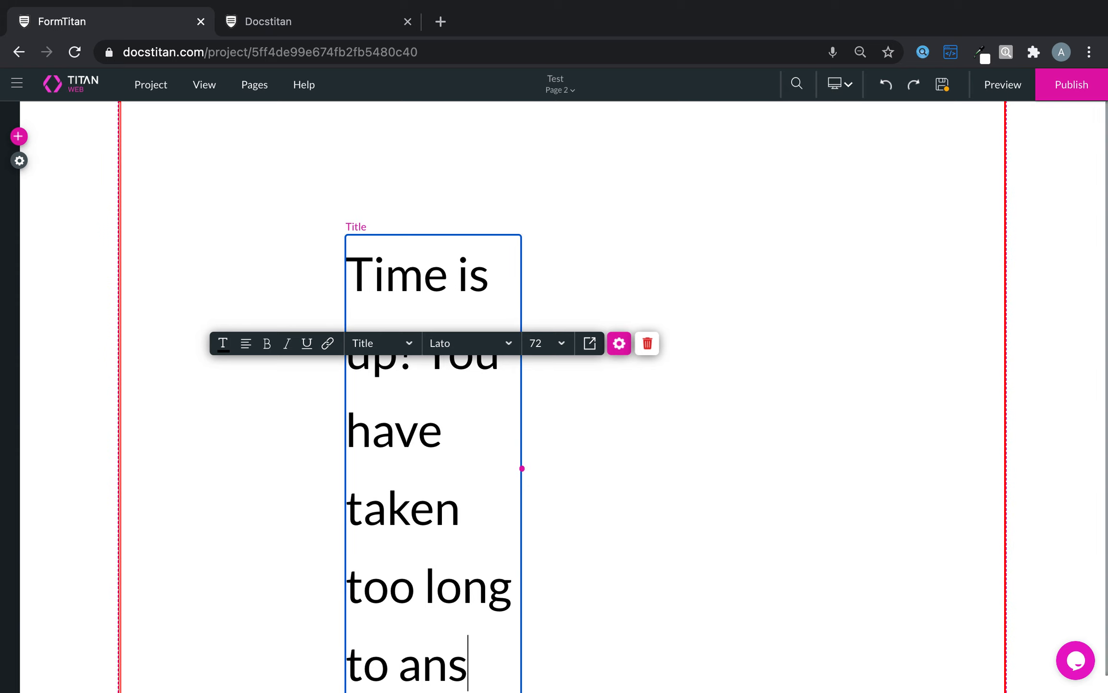
type("wer this questions")
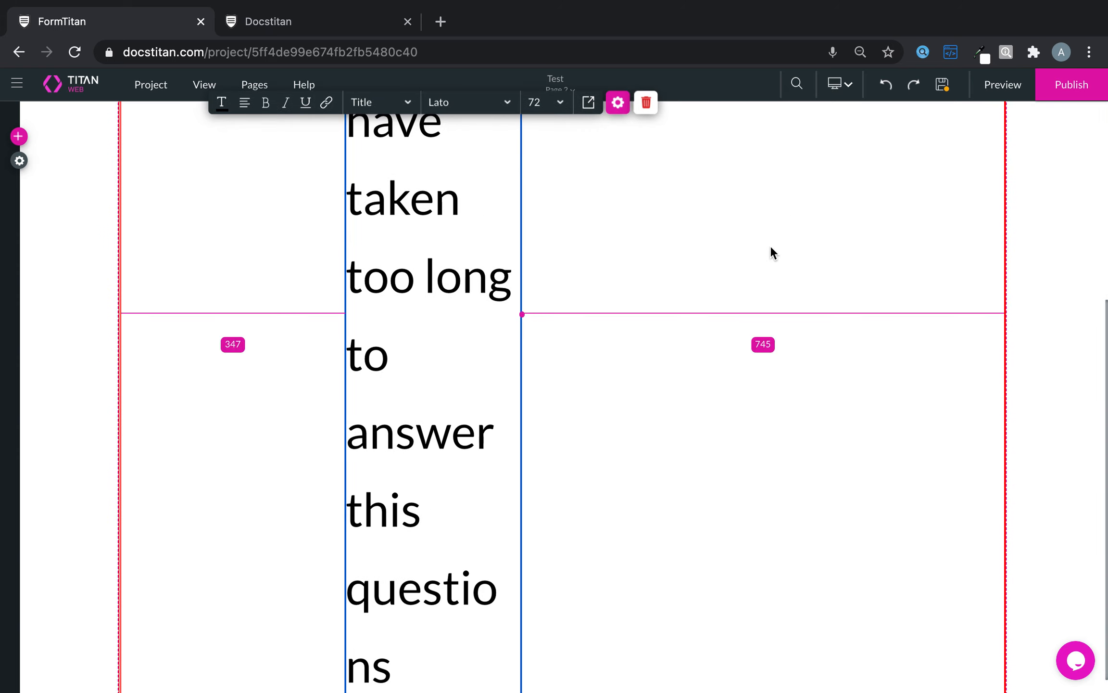
- Set the font size of the time-up title to 56
scroll(772, 253, "up", 3)
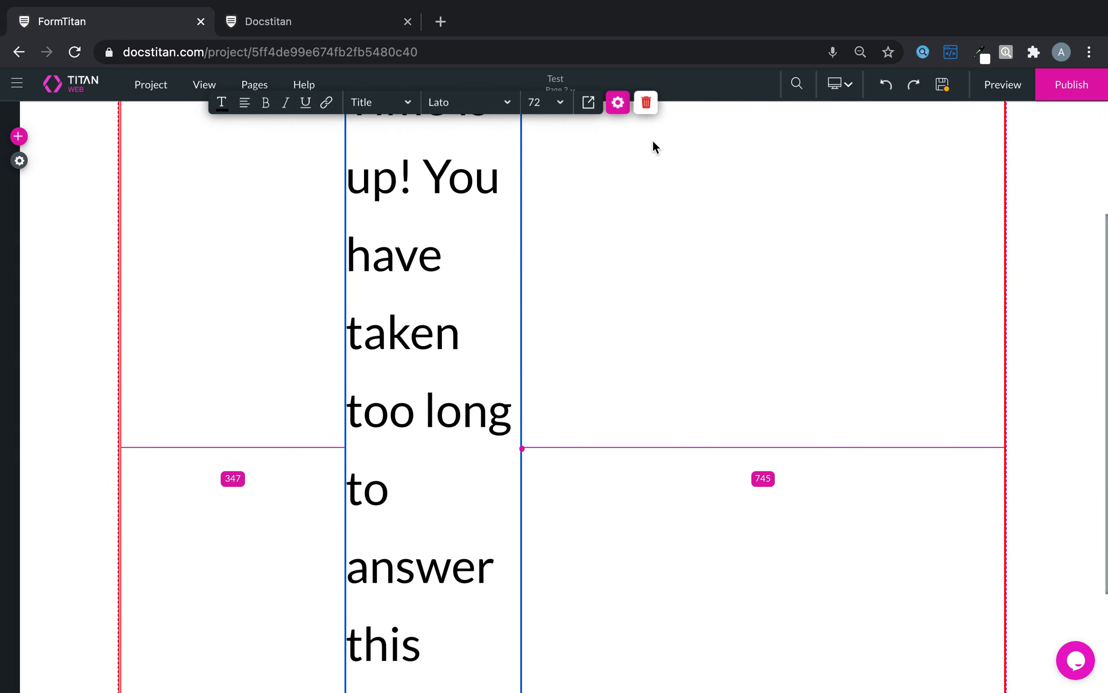
left_click(560, 102)
scroll(566, 277, "down", 10)
left_click(571, 211)
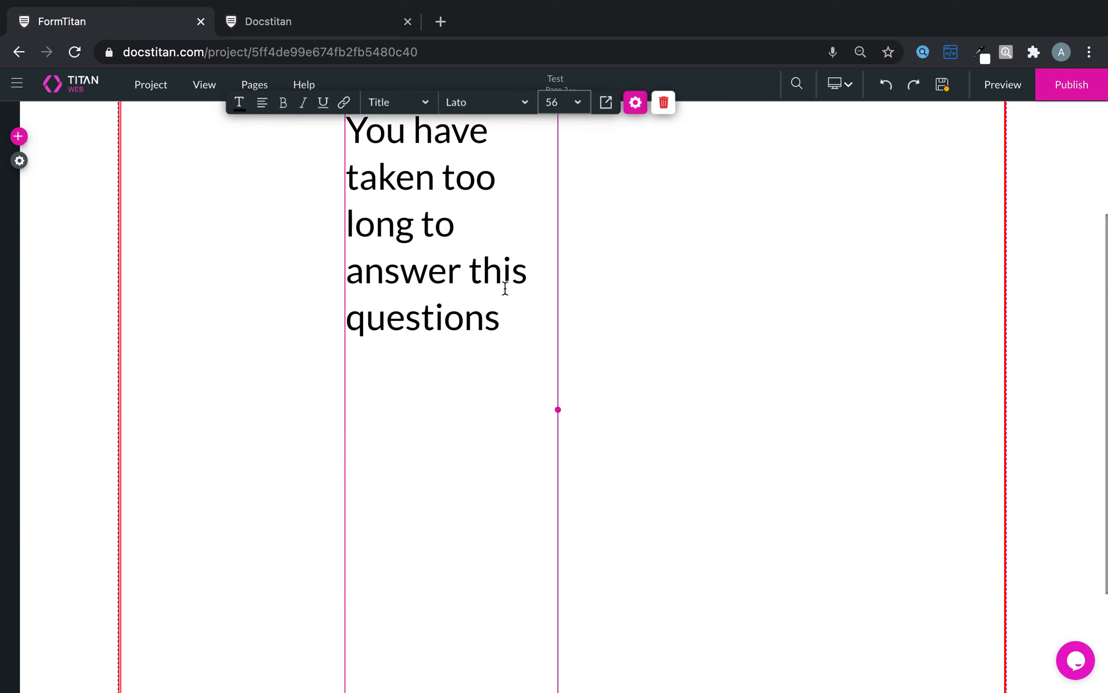
- Widen the title box so its text fits on two lines, and centre it horizontally on the page
left_click_drag(503, 282, 480, 440)
left_click_drag(558, 415, 928, 243)
left_click_drag(812, 291, 735, 306)
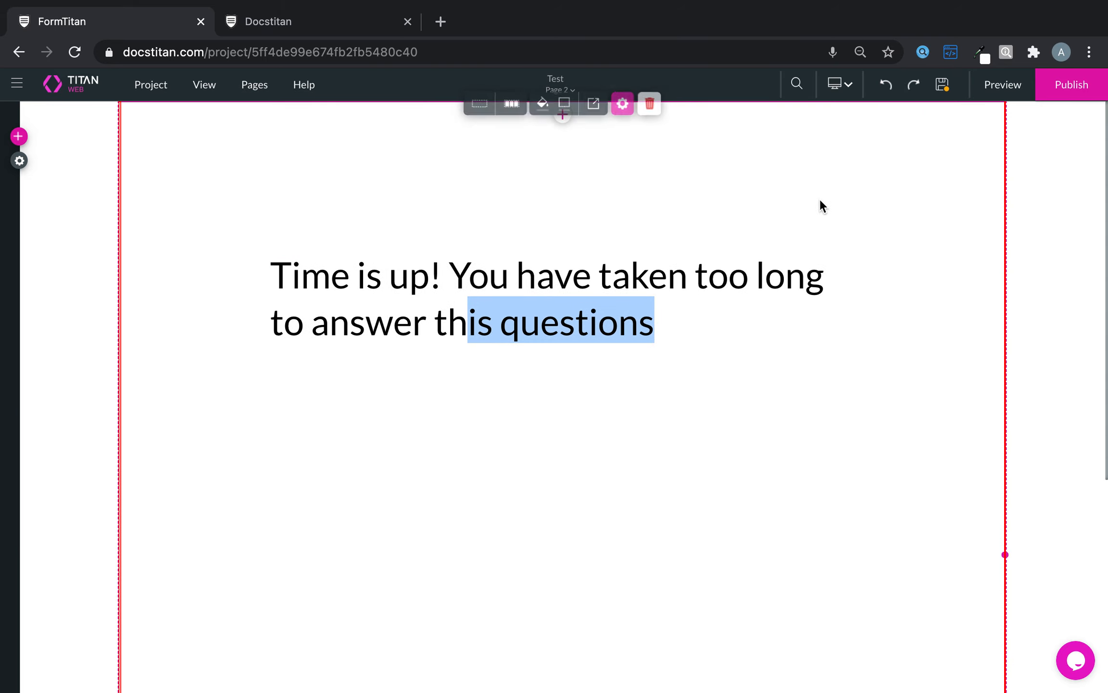
- Shorten the height of the title box to remove most of the empty space below the text, and deselect it
scroll(773, 407, "down", 5)
left_click_drag(560, 623, 581, 178)
scroll(674, 376, "up", 5)
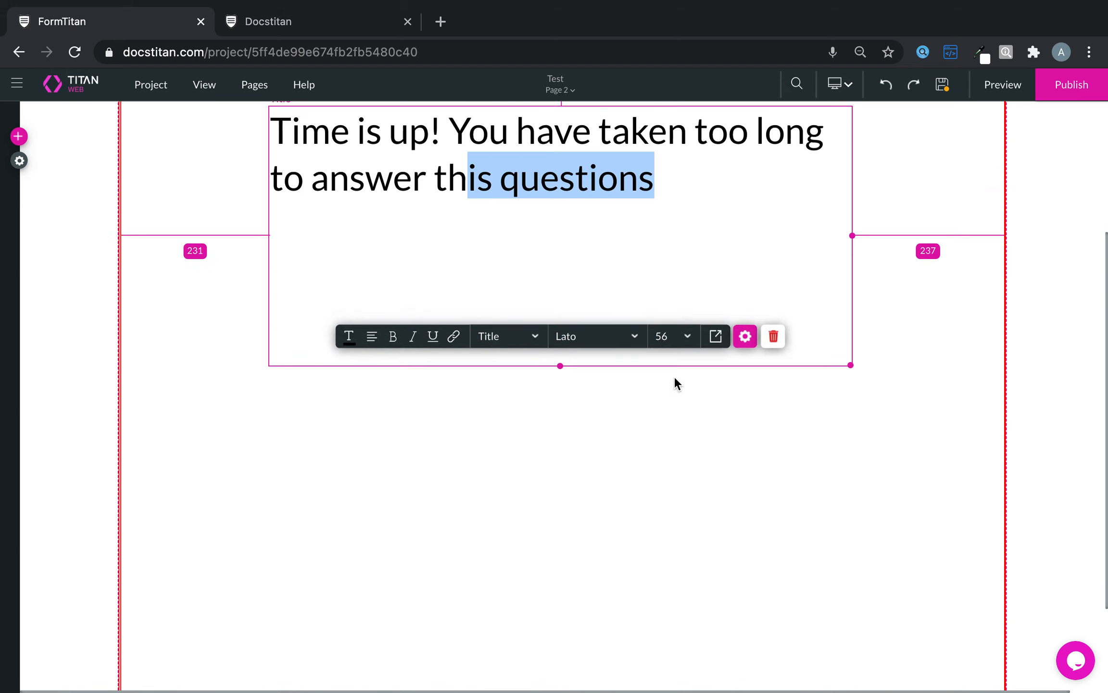
left_click(790, 222)
left_click(671, 374)
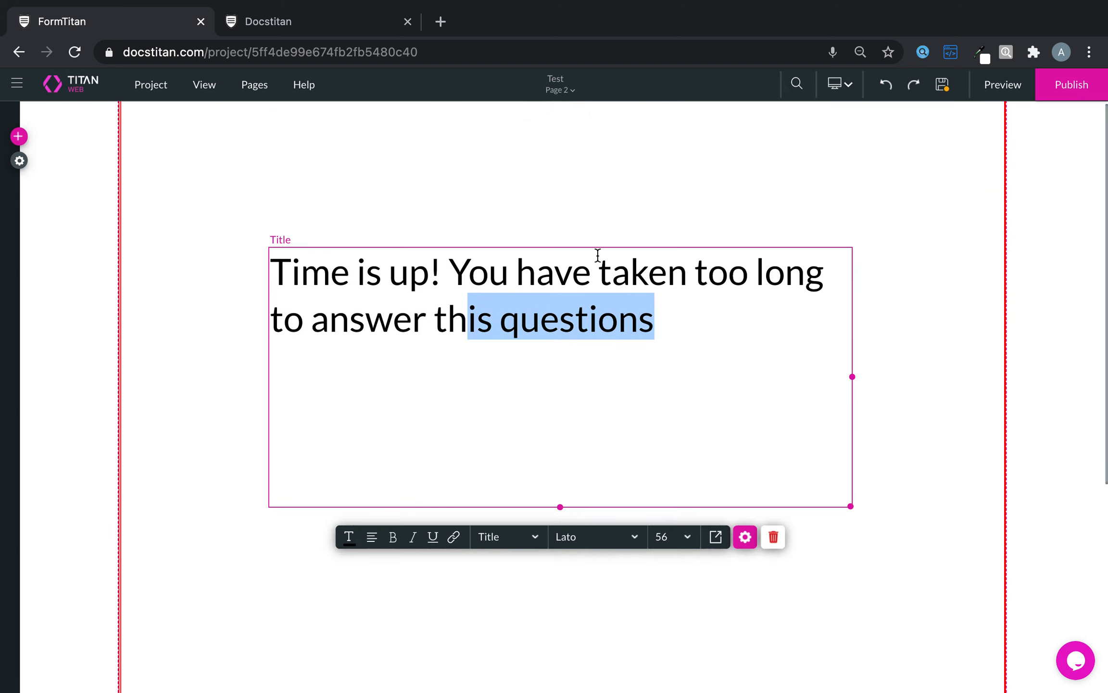
left_click(564, 225)
left_click(543, 357)
left_click(556, 159)
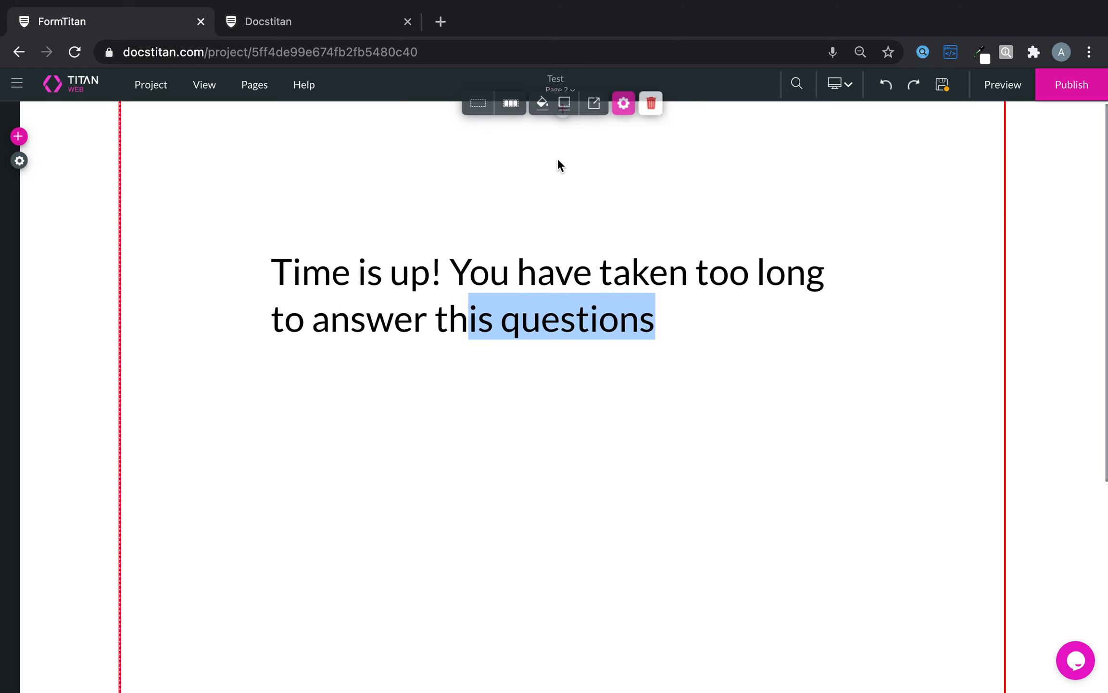
- Save the project and switch to editing the Home page
left_click(943, 86)
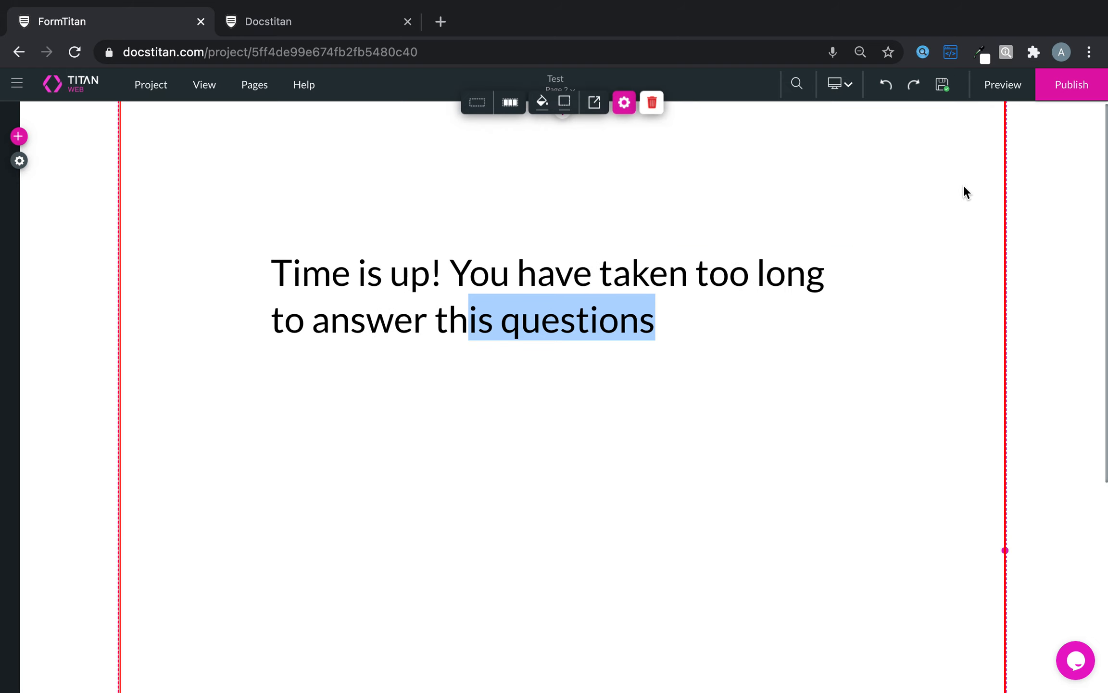
left_click(574, 90)
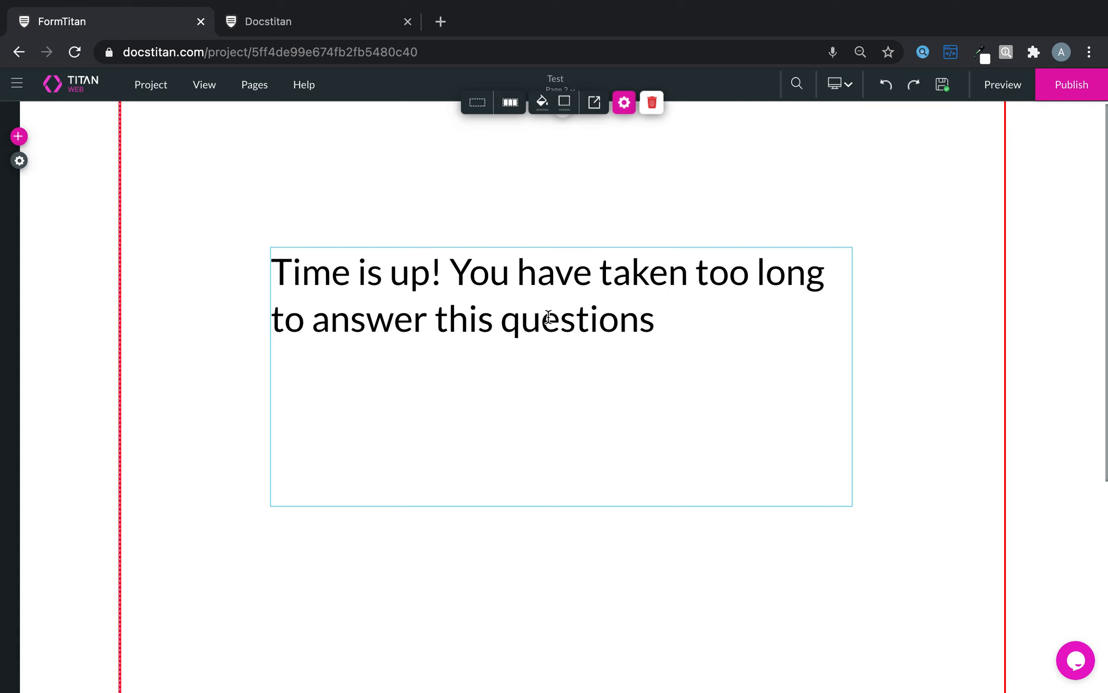
left_click(263, 88)
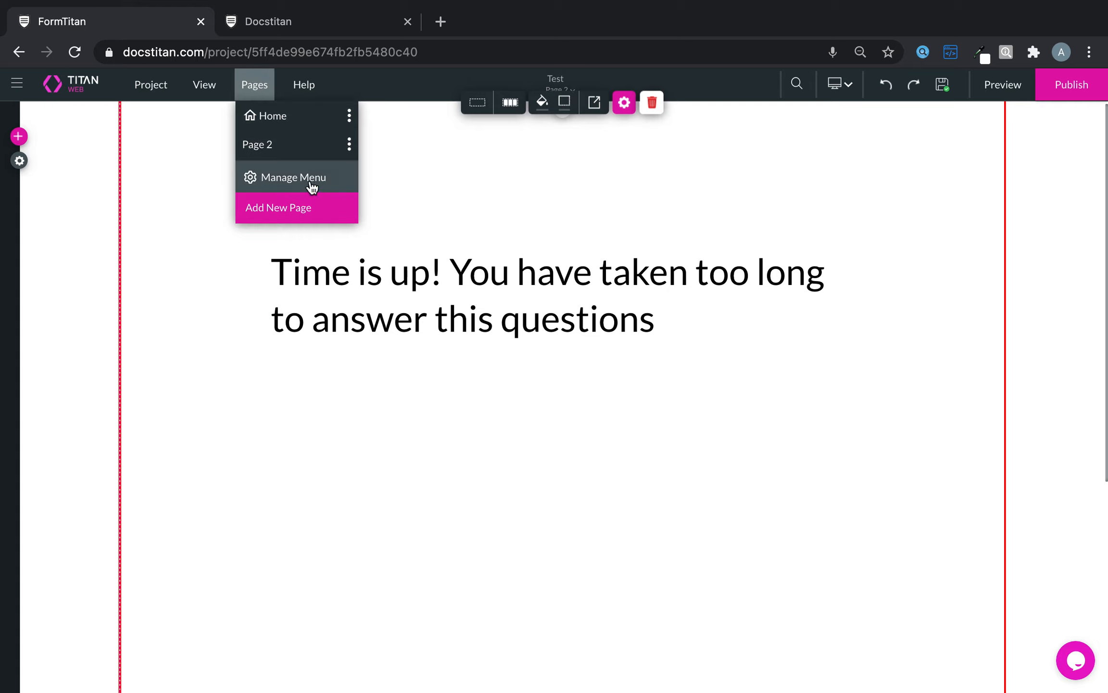
left_click(299, 127)
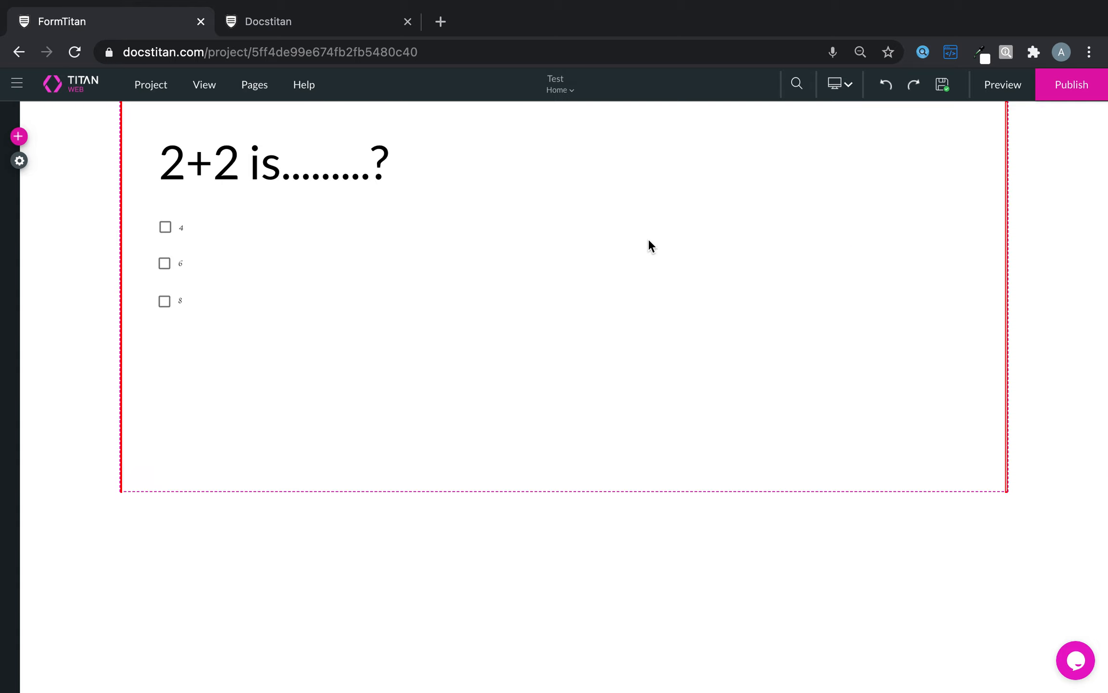
left_click(19, 136)
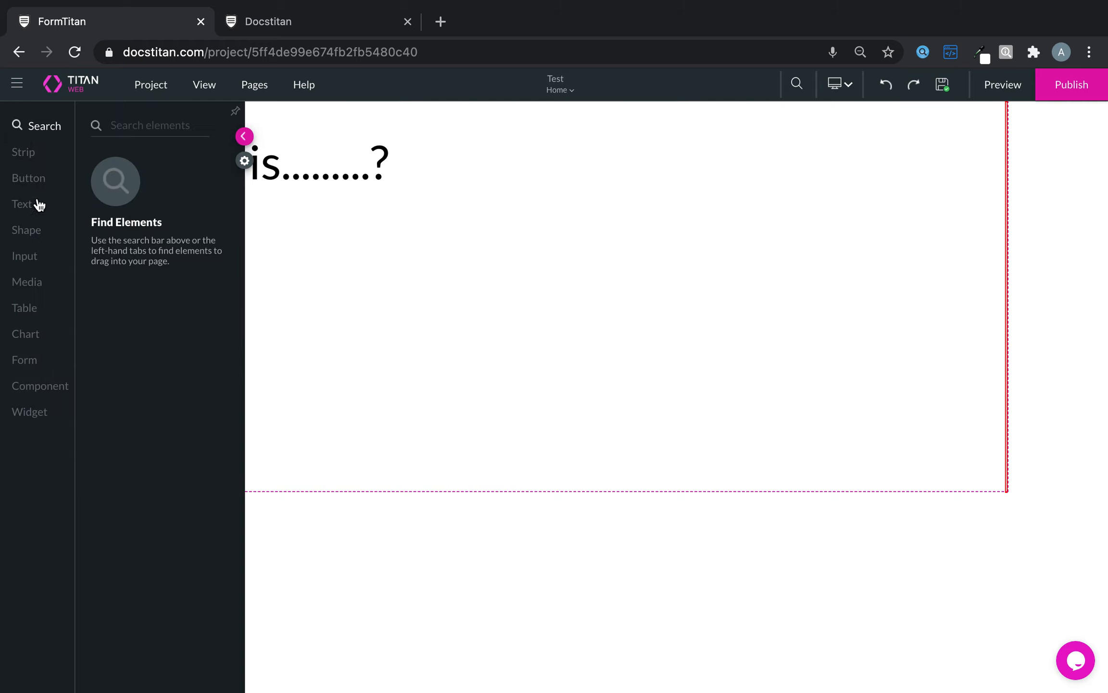
left_click(24, 413)
left_click_drag(157, 236, 776, 179)
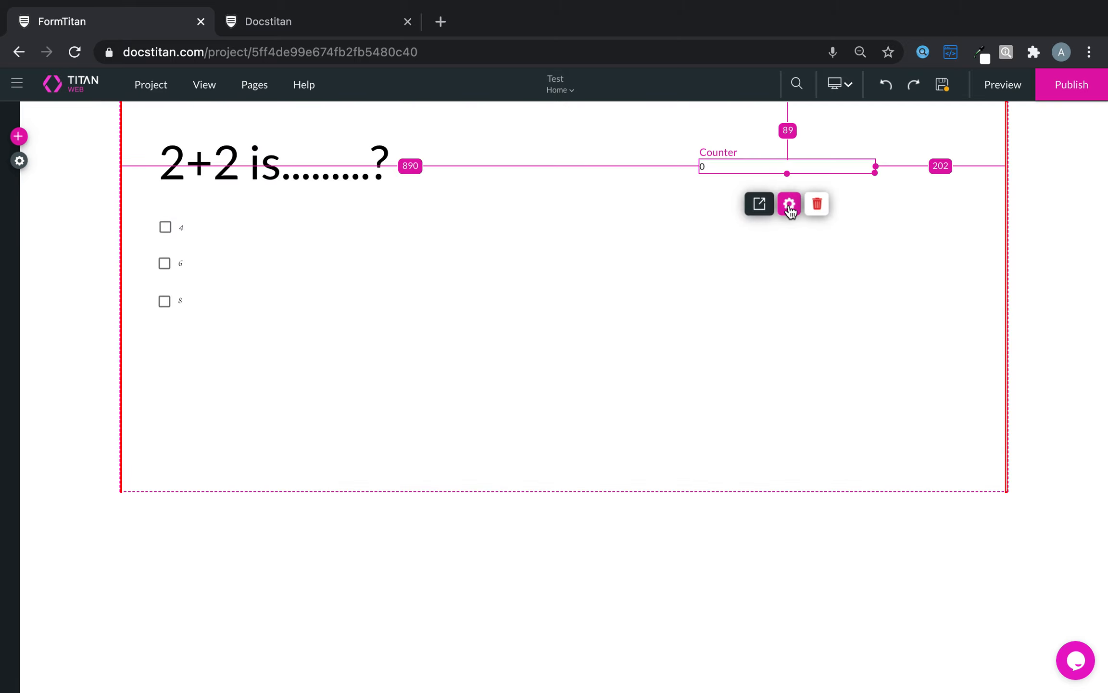
left_click(761, 211)
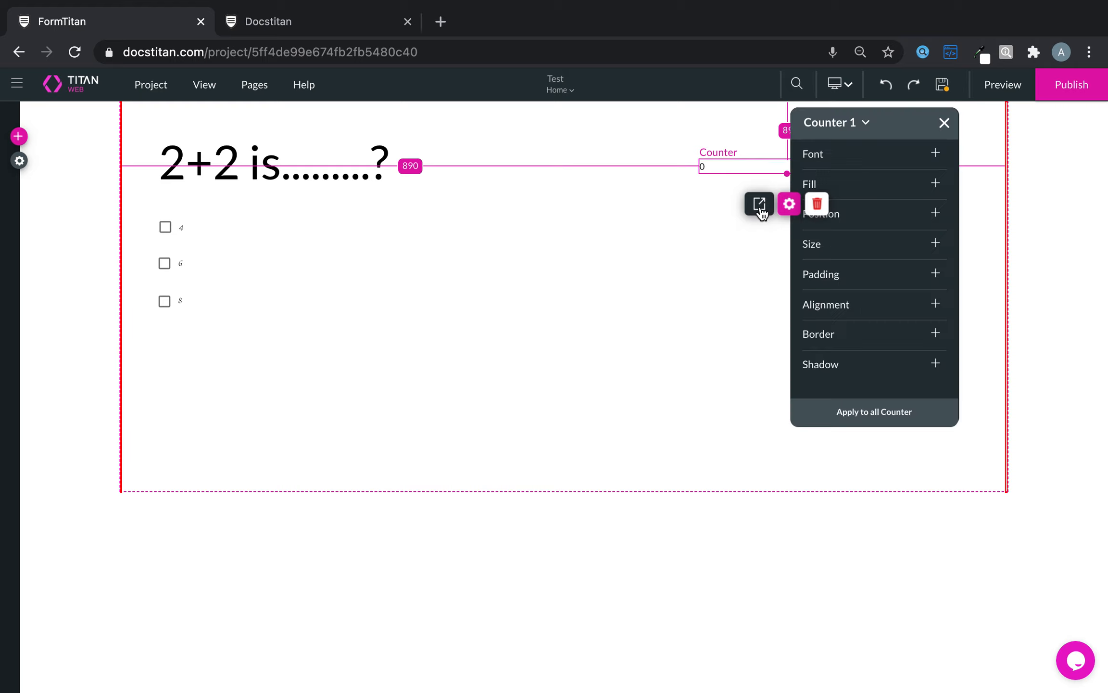
left_click(869, 165)
left_click(860, 206)
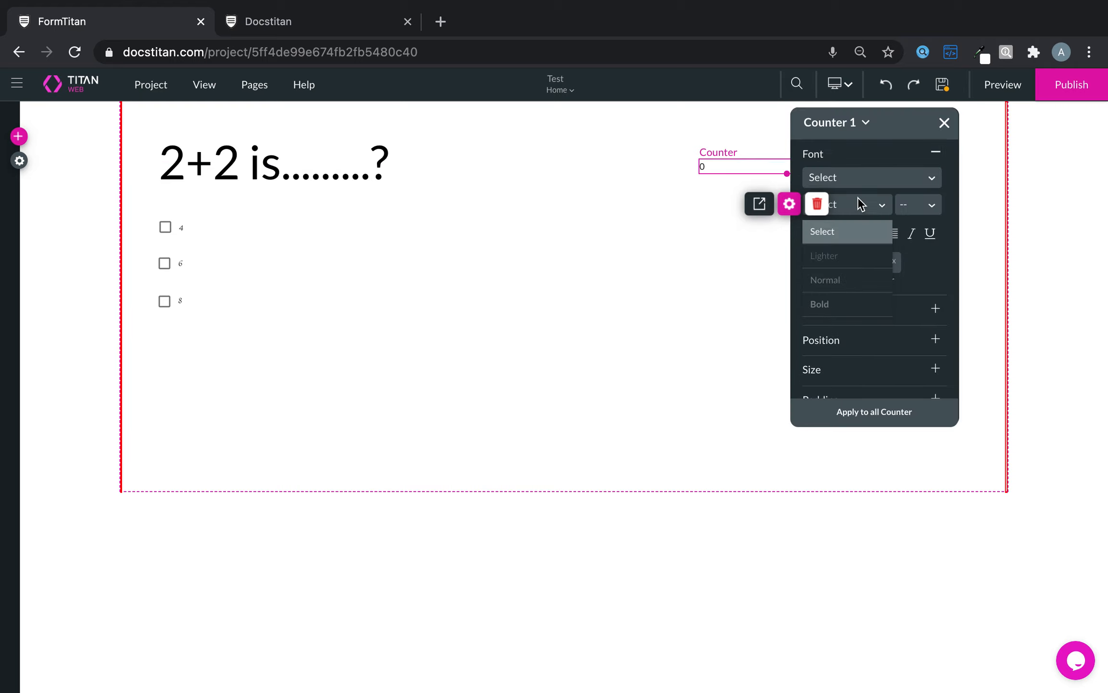
left_click(884, 155)
left_click(899, 165)
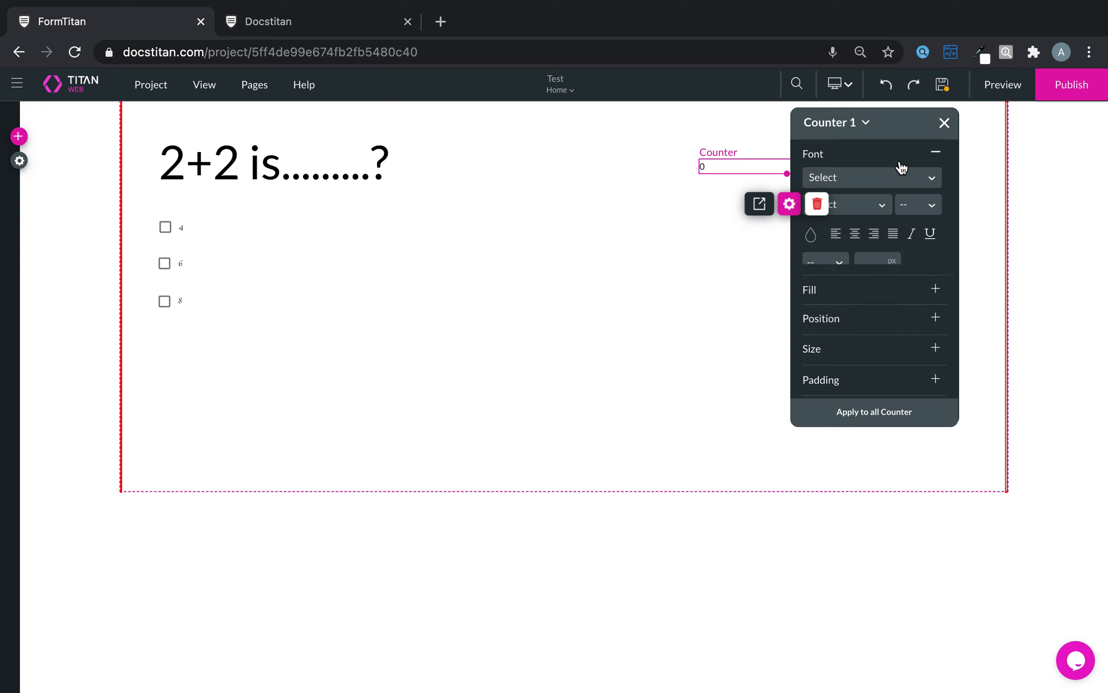
left_click(925, 206)
scroll(923, 366, "down", 10)
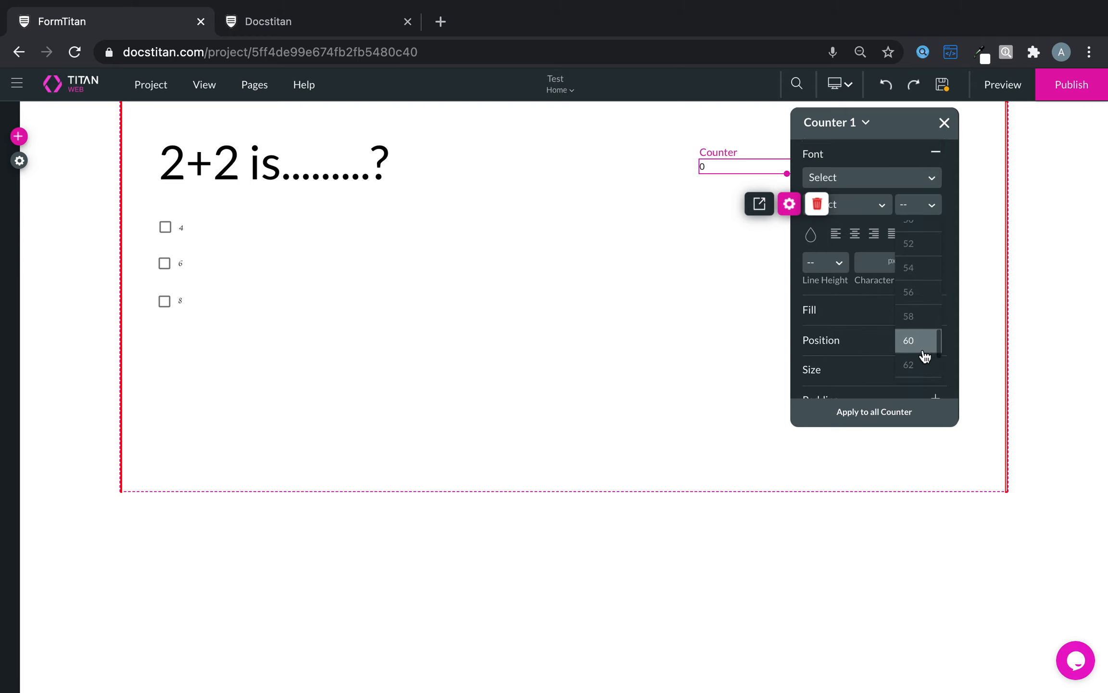
left_click(922, 350)
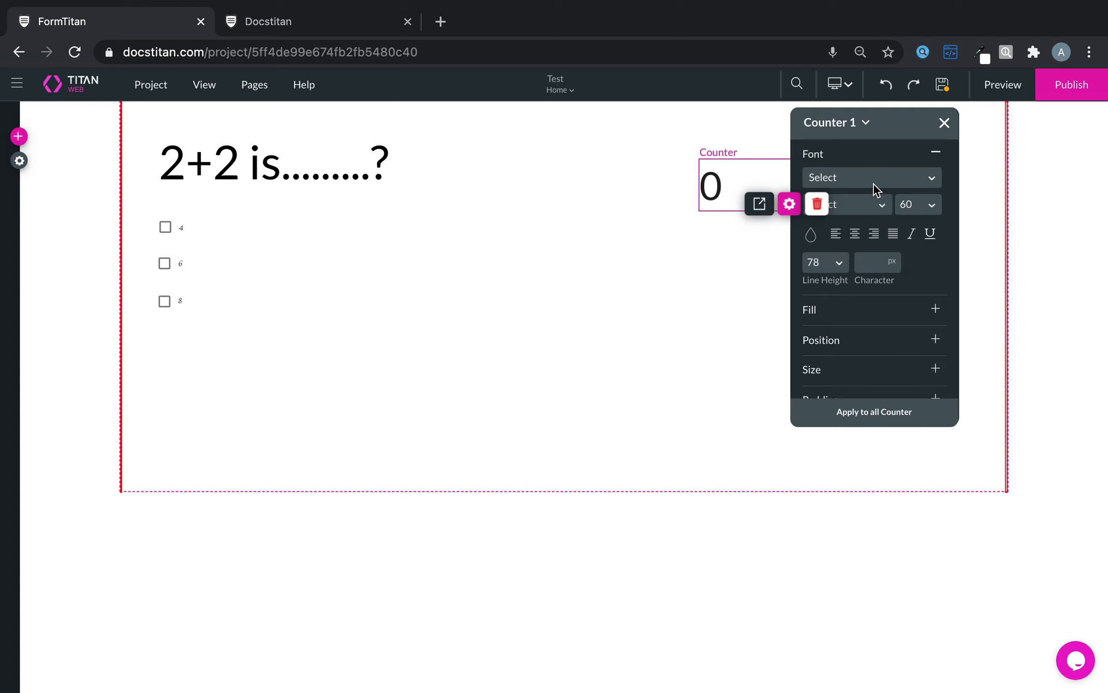
left_click(944, 124)
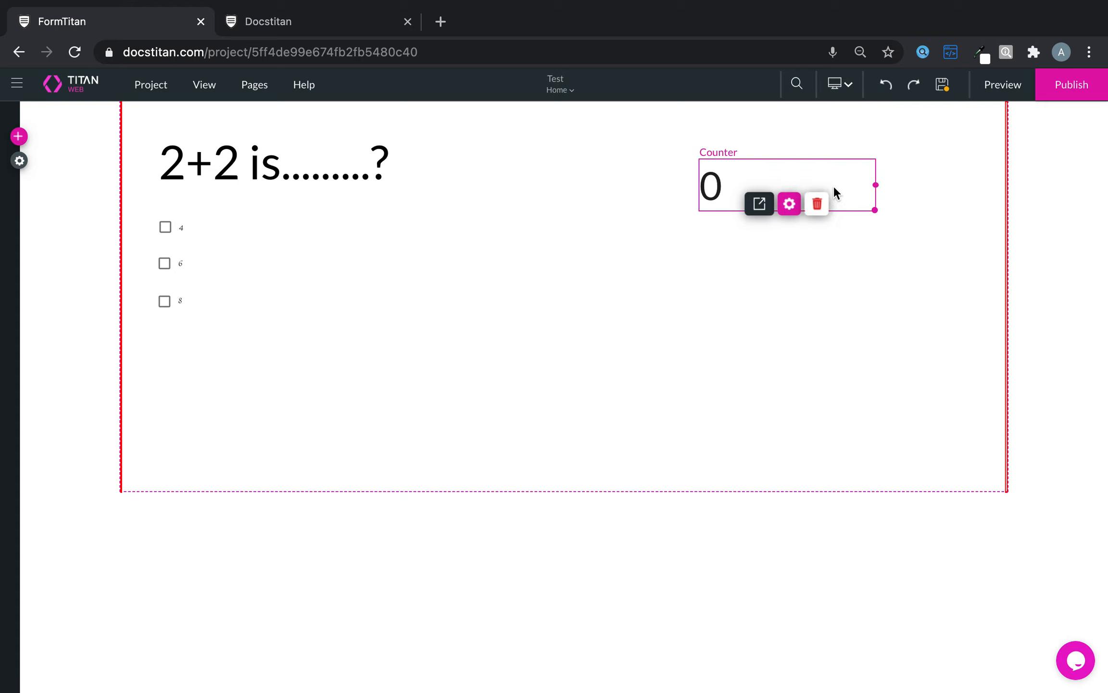
left_click(789, 203)
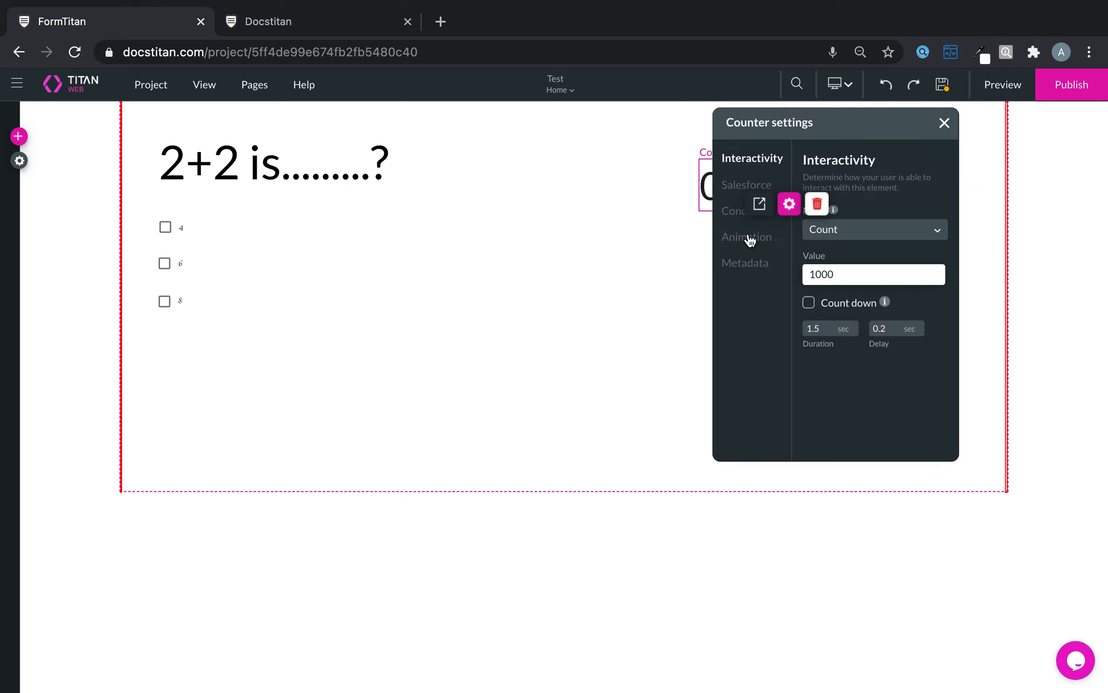
left_click(884, 234)
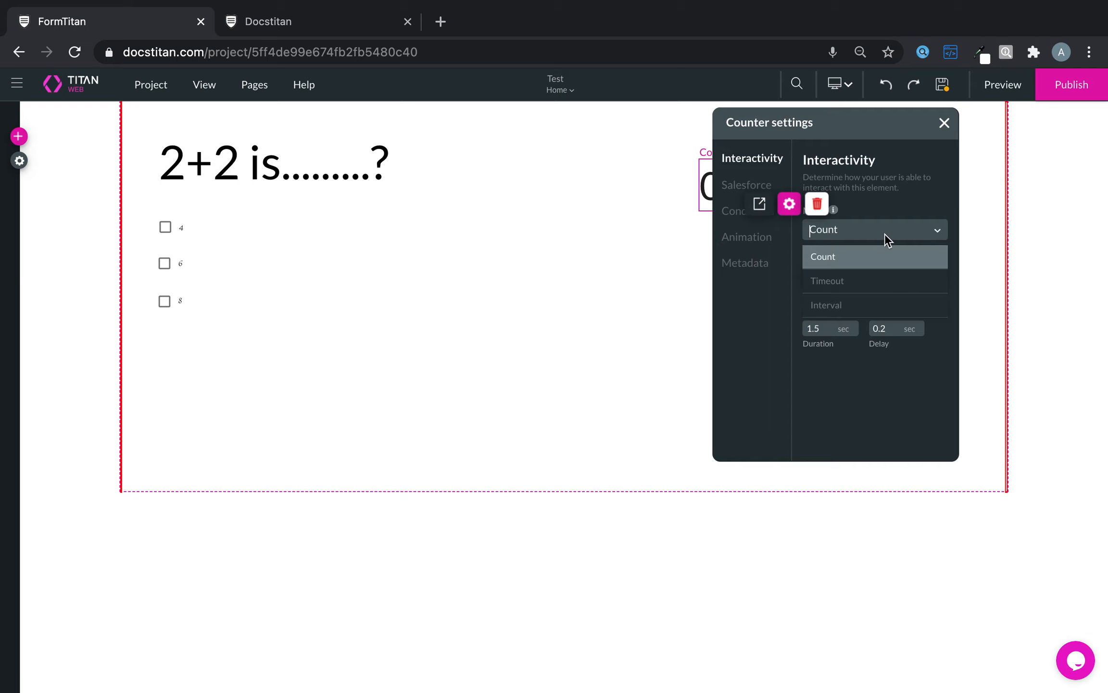
left_click(858, 281)
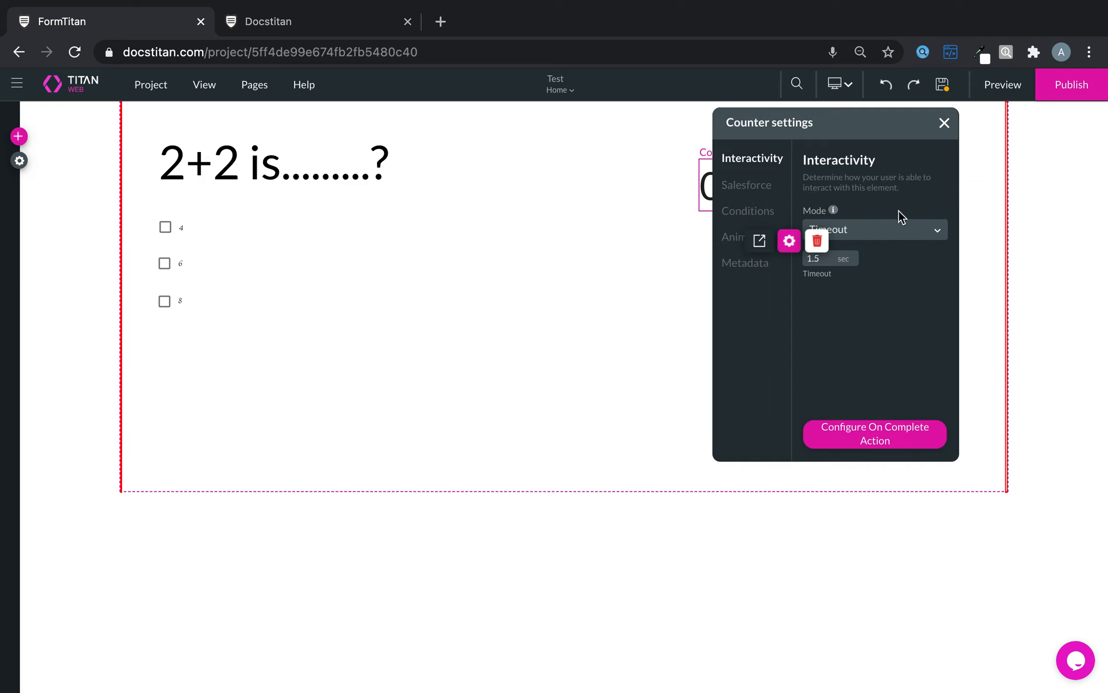
left_click(817, 242)
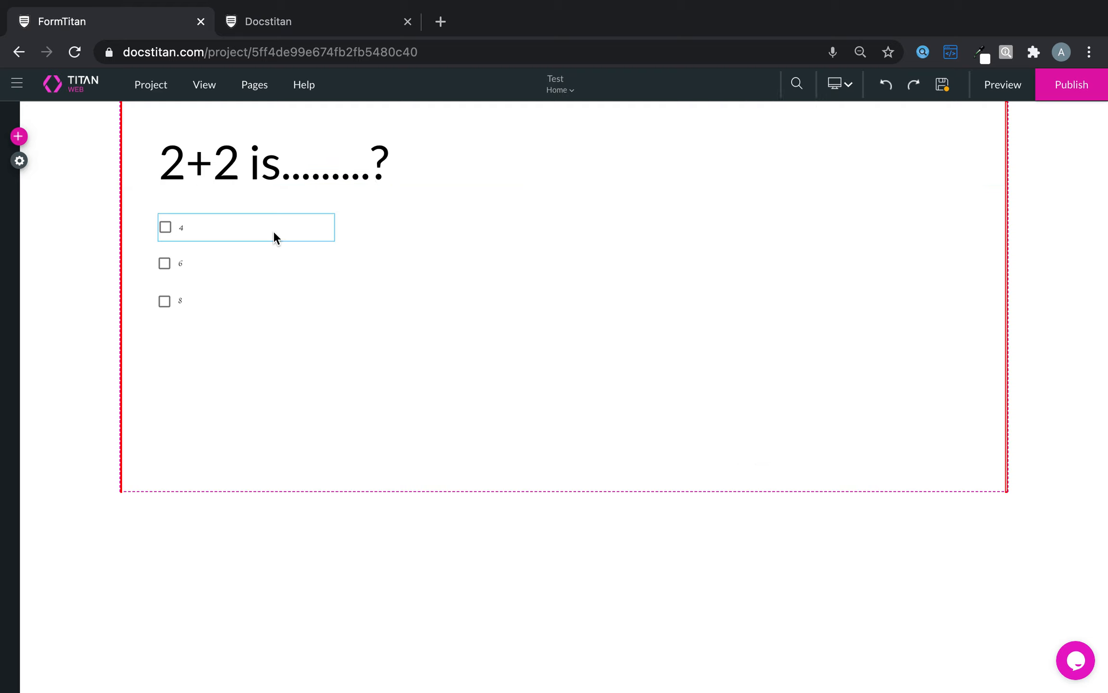
- Place a Counter widget on the Home page, to the right of the "2+2 is.........?" question
left_click(18, 136)
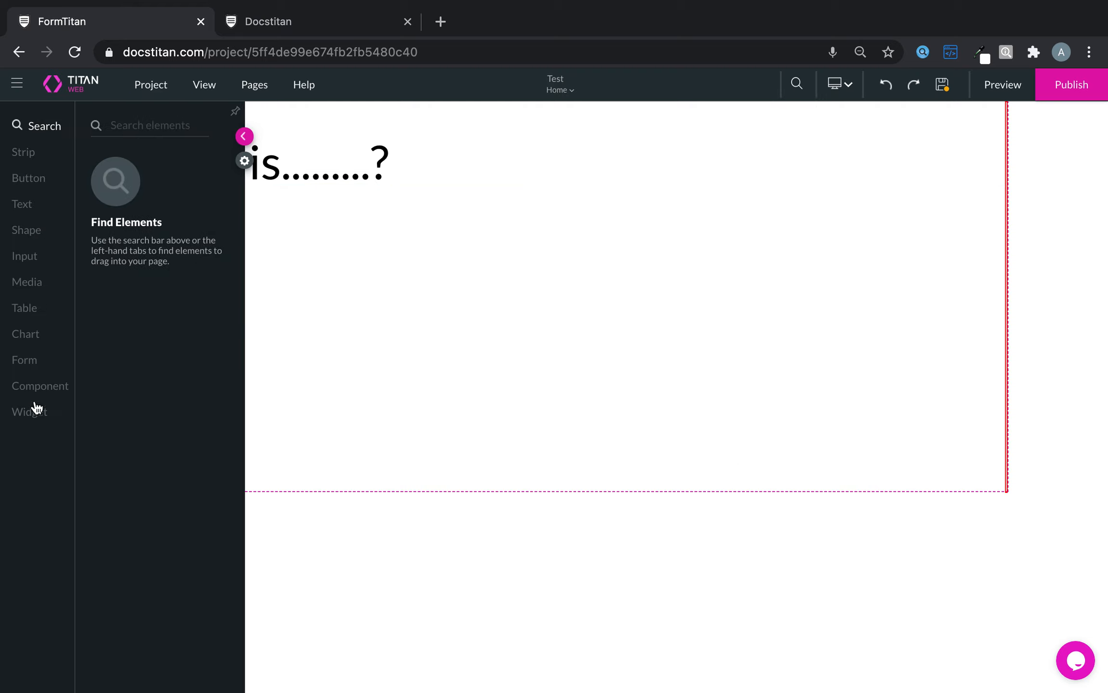
left_click(30, 412)
left_click_drag(166, 234, 757, 175)
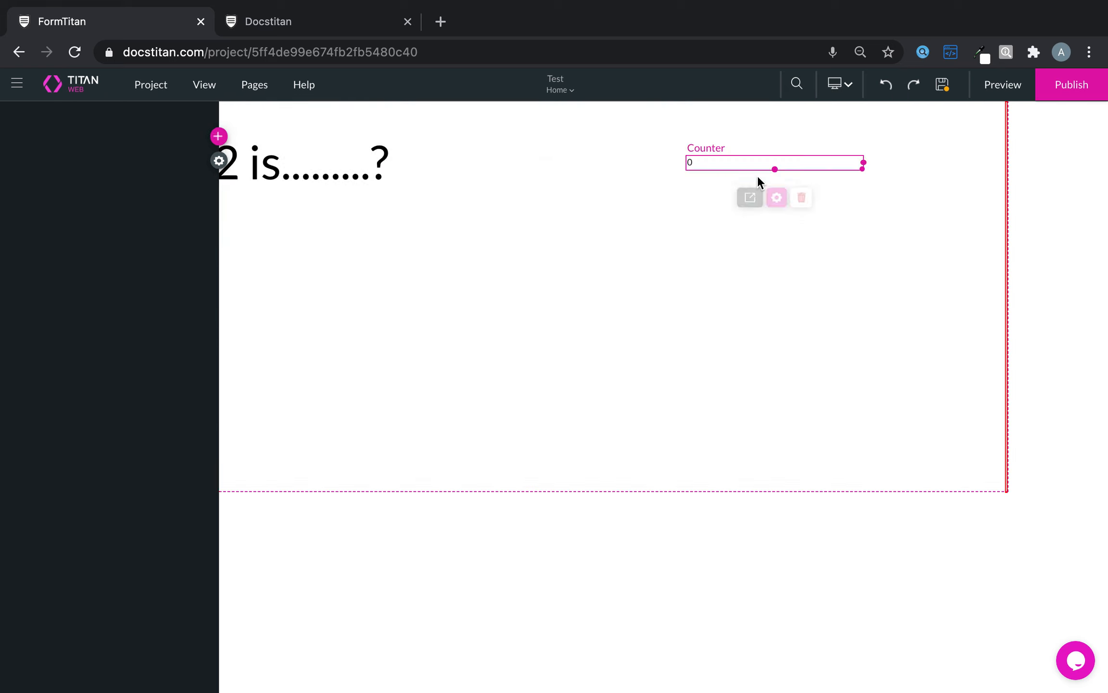
- Set the counter's interactivity mode to Timeout with a timeout of 5 sec
left_click(777, 200)
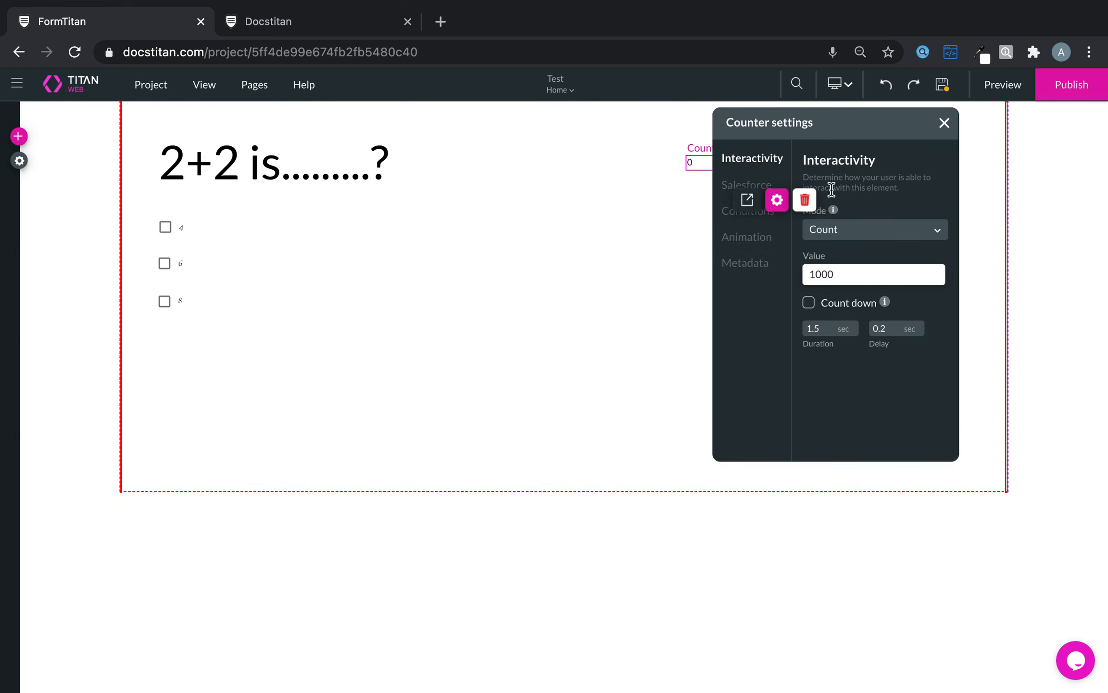
left_click(875, 240)
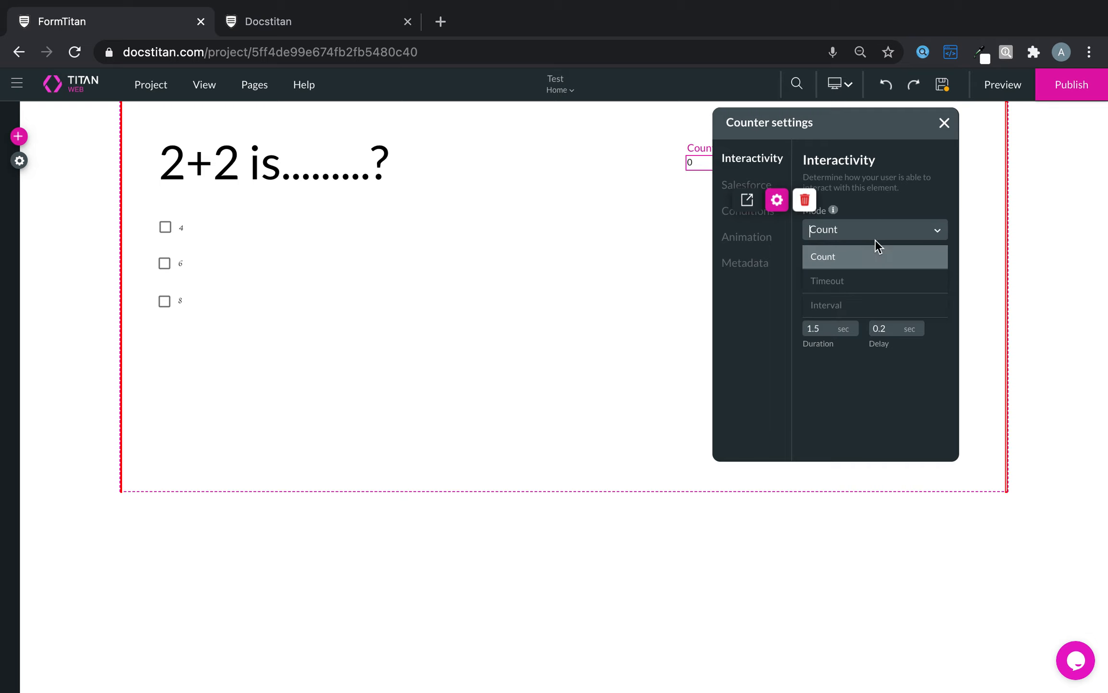
left_click(851, 279)
left_click_drag(815, 260, 794, 266)
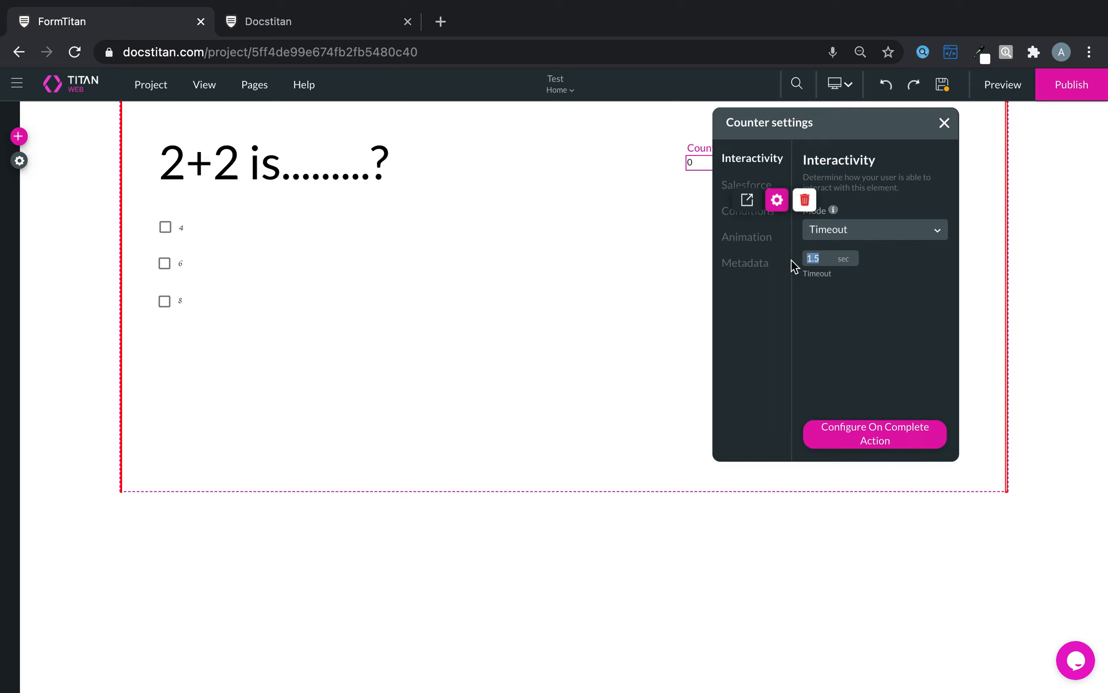
type("5")
- Preview the quiz page to check the counter, close the old preview, and return to the editor
left_click(1004, 89)
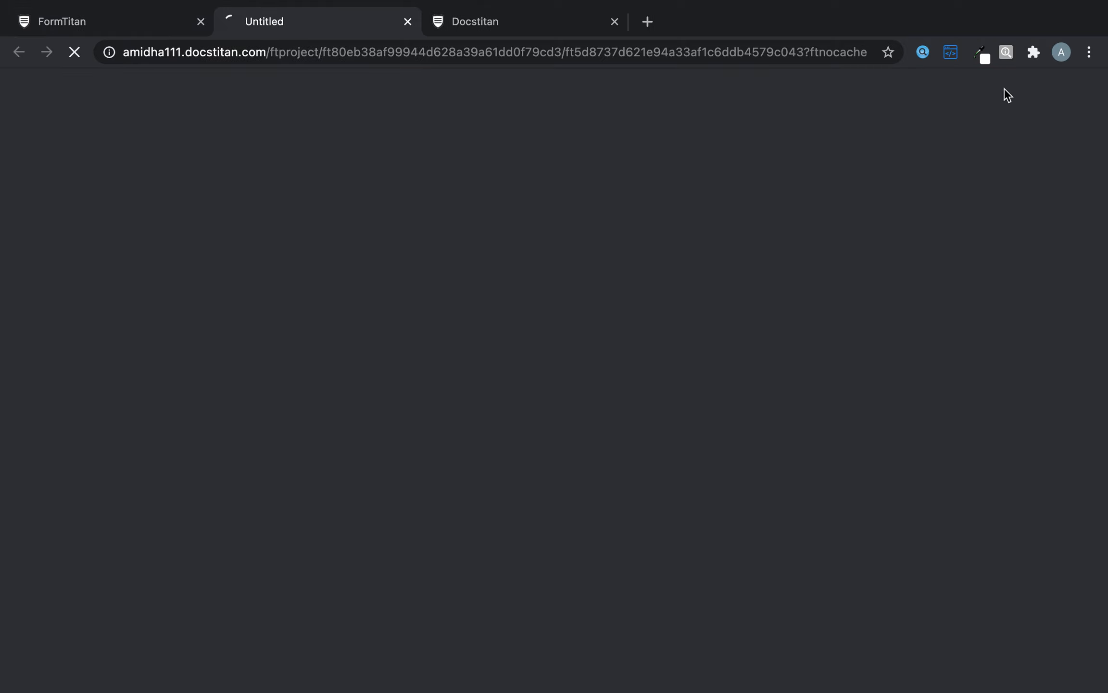
left_click(614, 22)
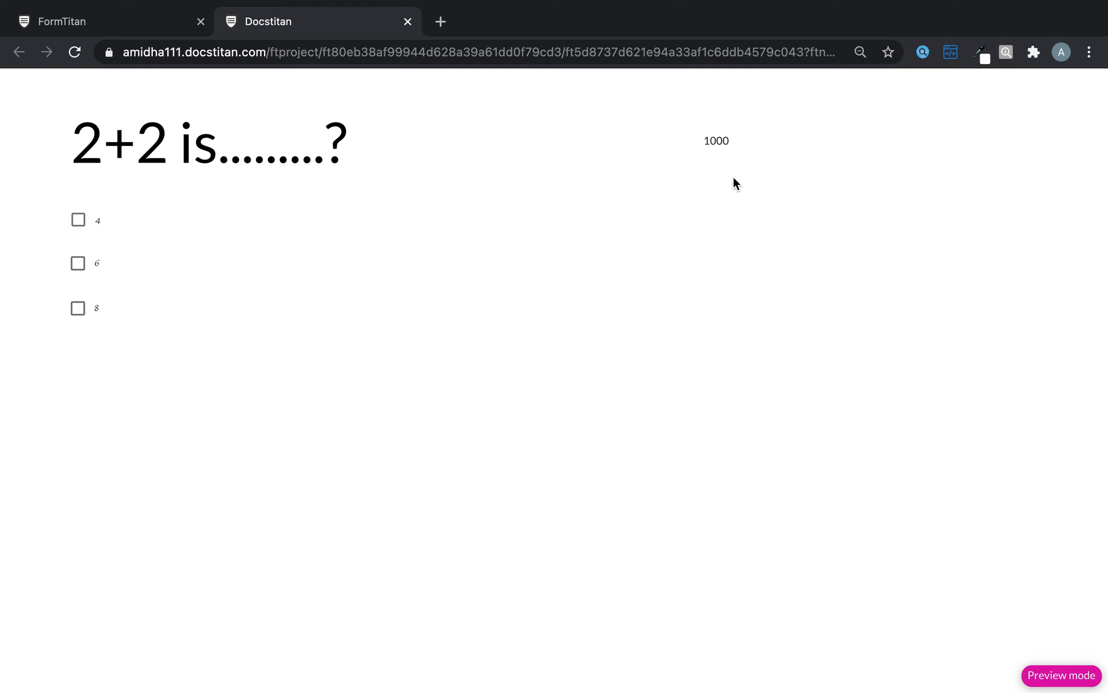
left_click(126, 22)
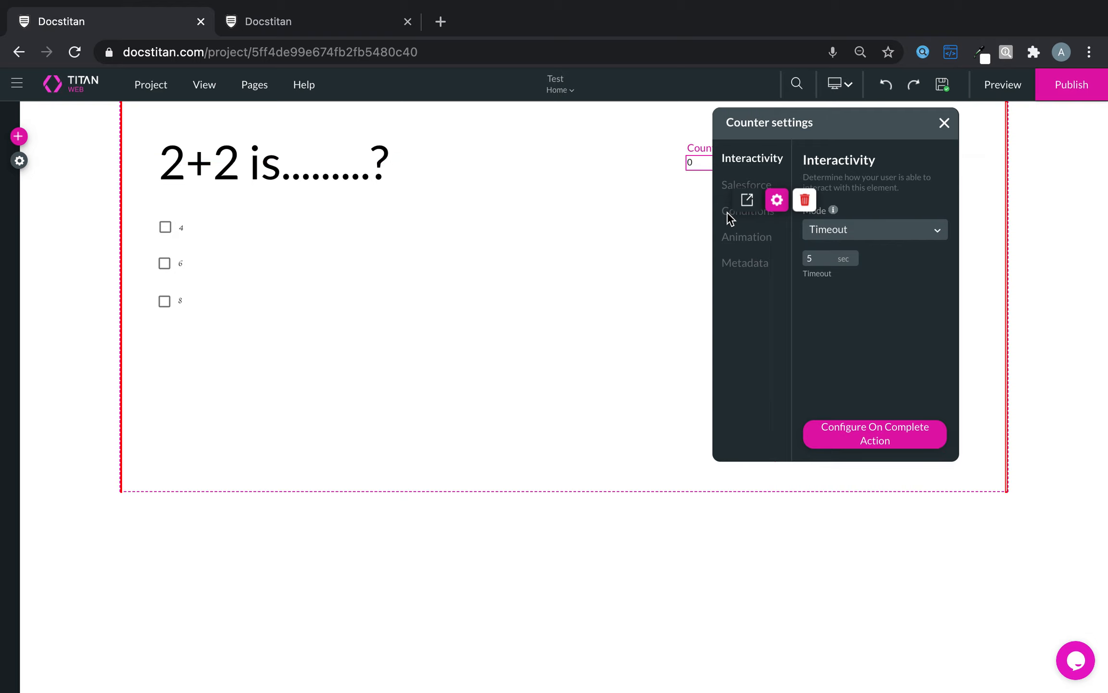
- Start a condition rule on the counter that checks whether its value equals 1000
left_click(944, 123)
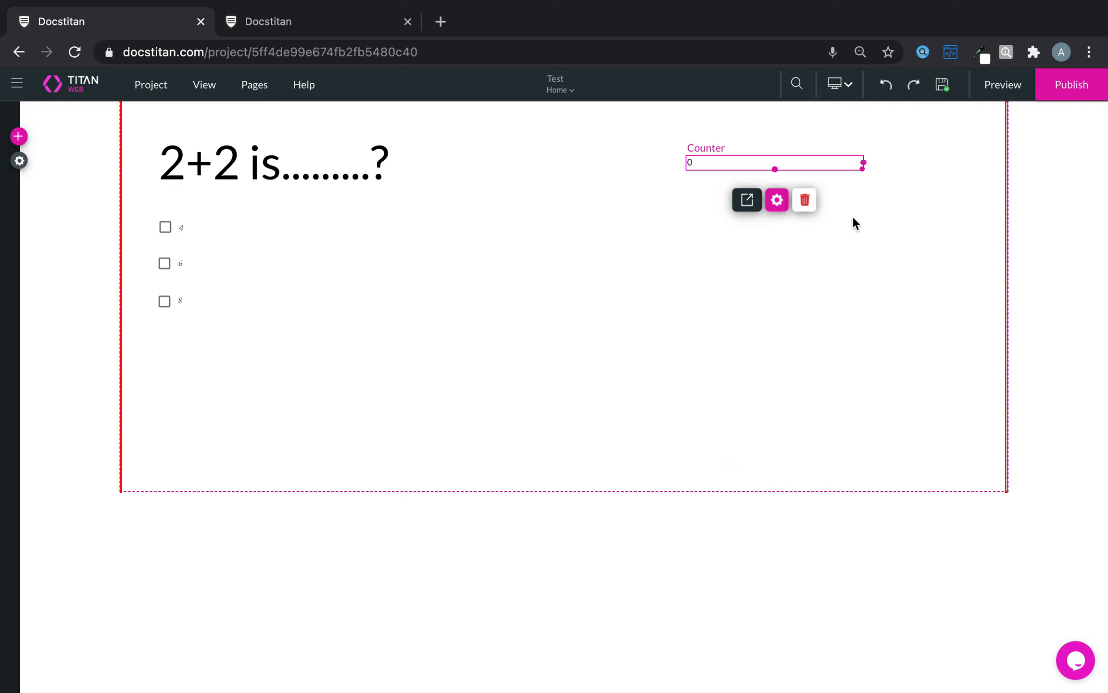
left_click(776, 198)
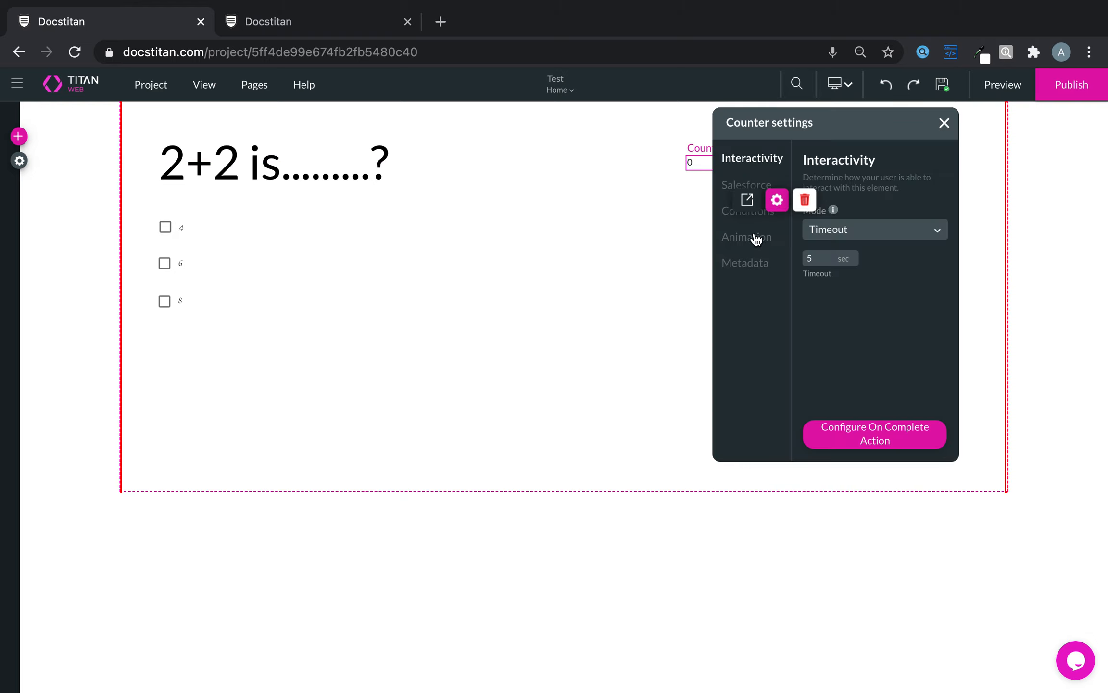
left_click(731, 214)
left_click(903, 439)
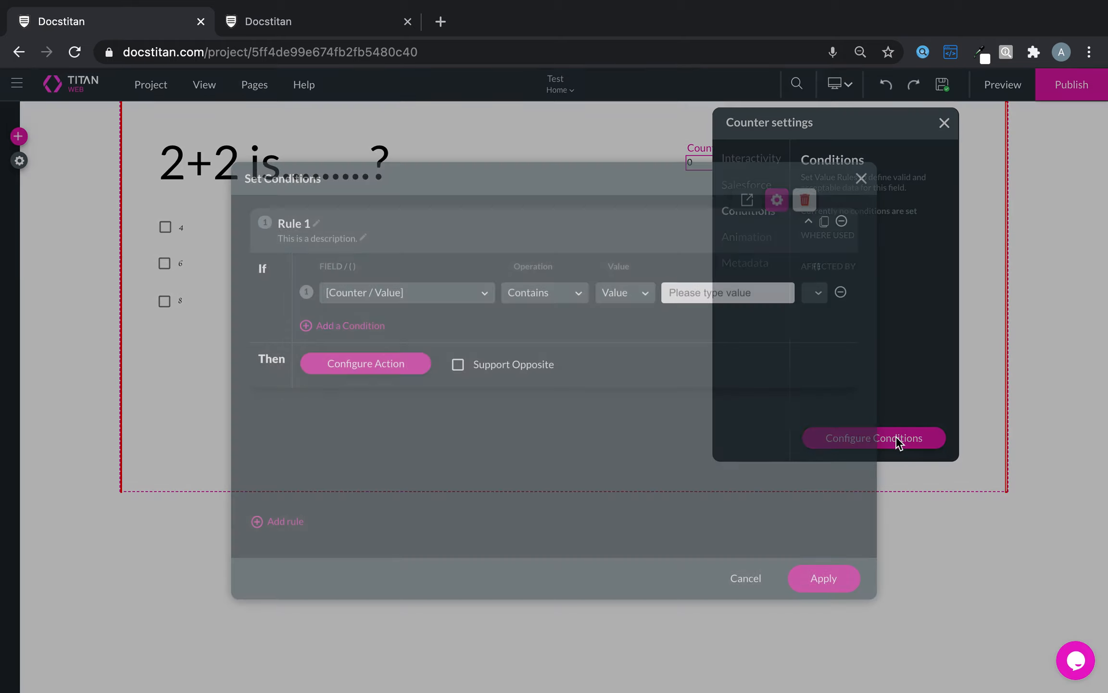
left_click(570, 296)
left_click(537, 441)
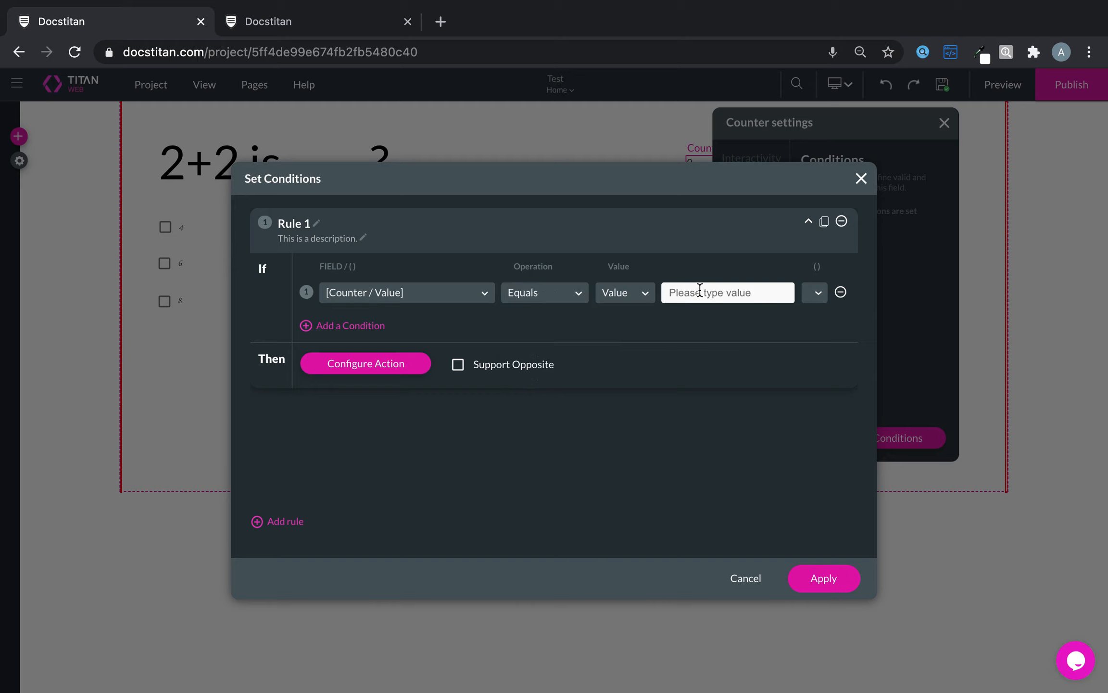
type("1000")
- Configure the rule's action as the predefined Go to Page action, targeting Page 2
left_click(386, 370)
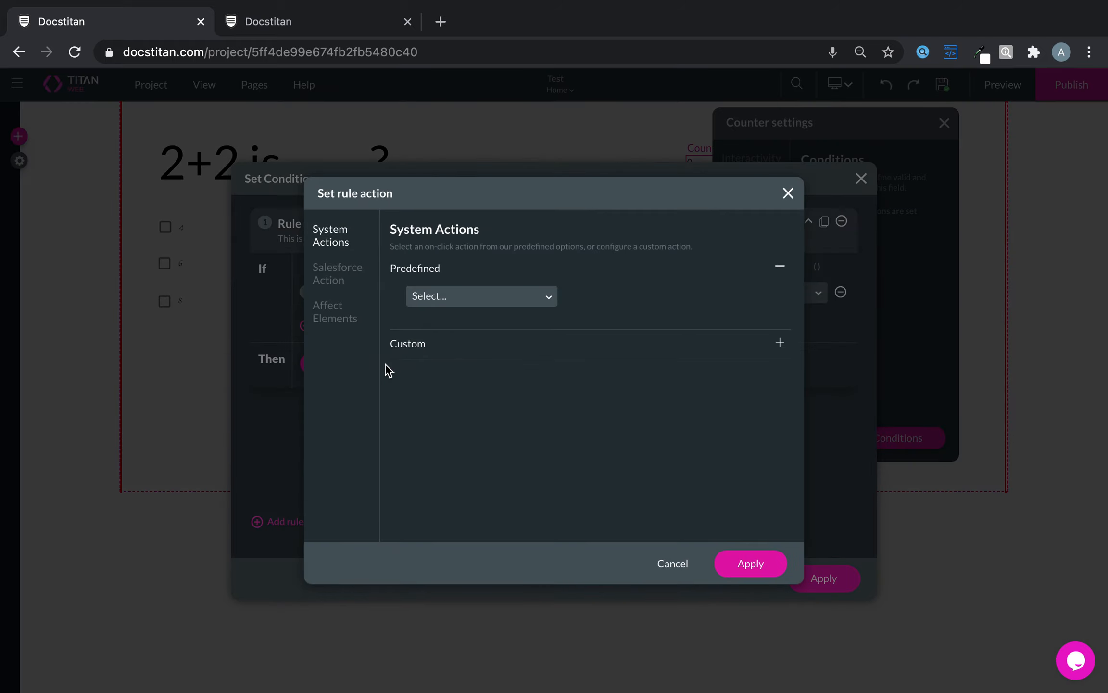
left_click(469, 294)
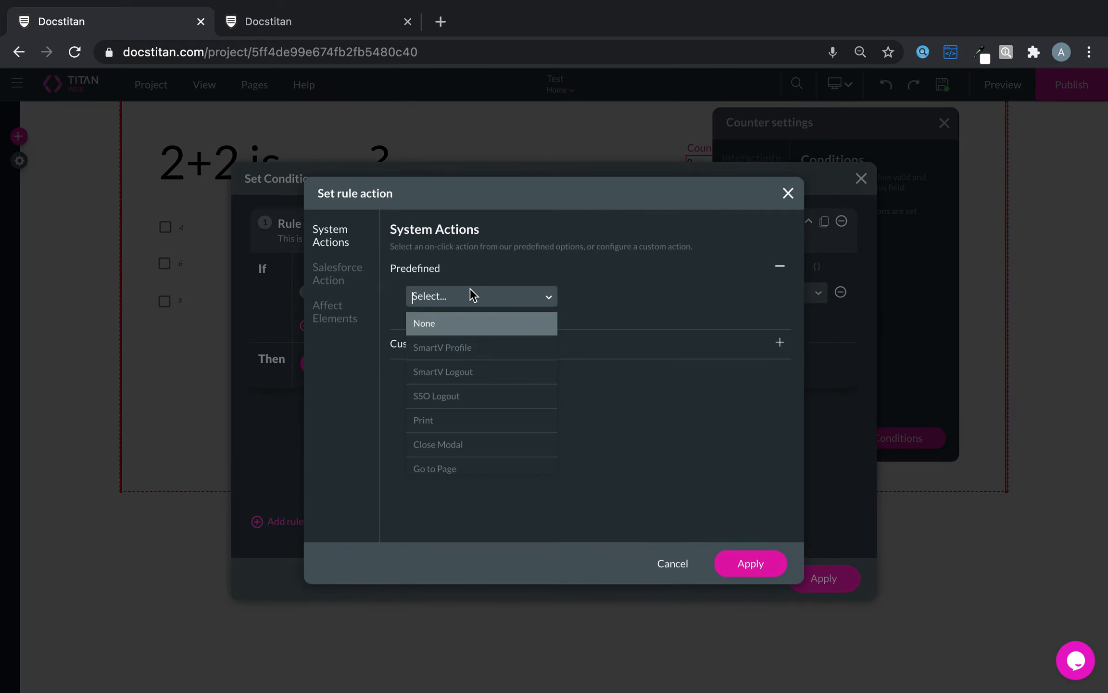
scroll(461, 433, "down", 1)
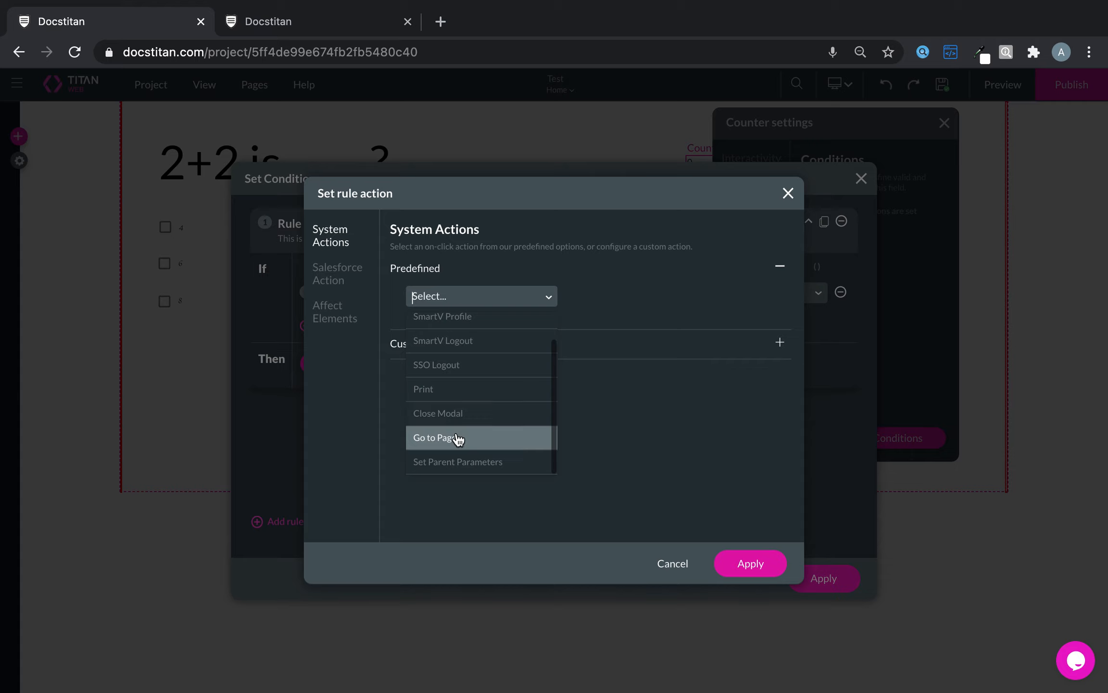
left_click(457, 437)
left_click(478, 334)
left_click(456, 387)
- Review the custom, Salesforce and Affect Elements action options, and apply the rule action and the counter's conditions
left_click(457, 384)
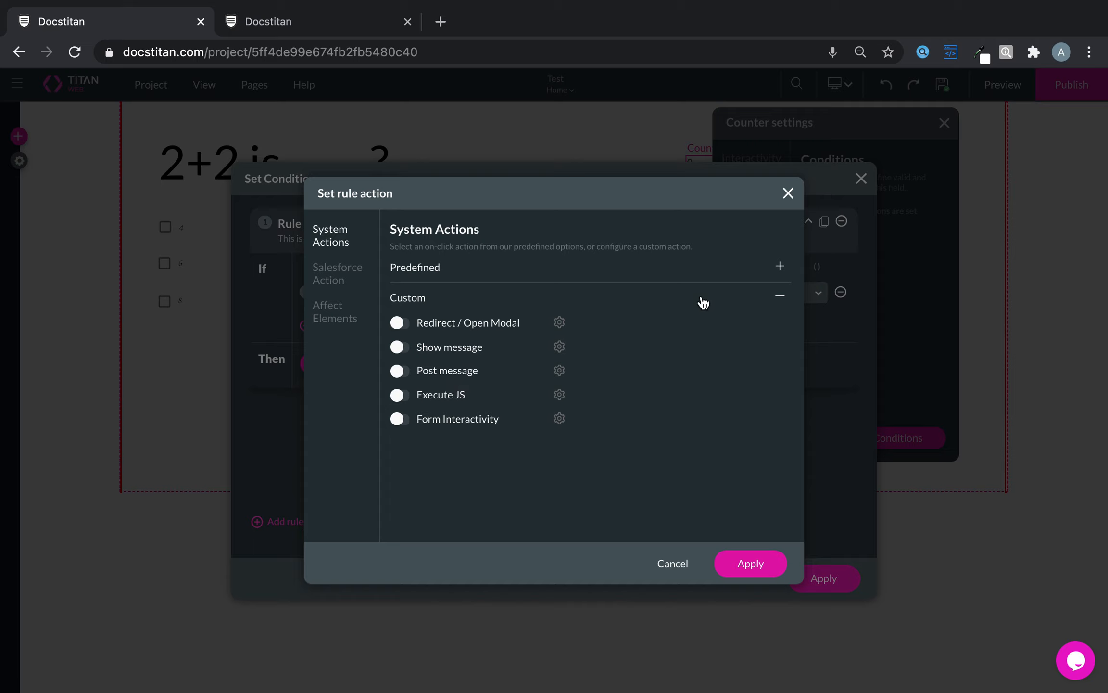
left_click(779, 295)
left_click(419, 266)
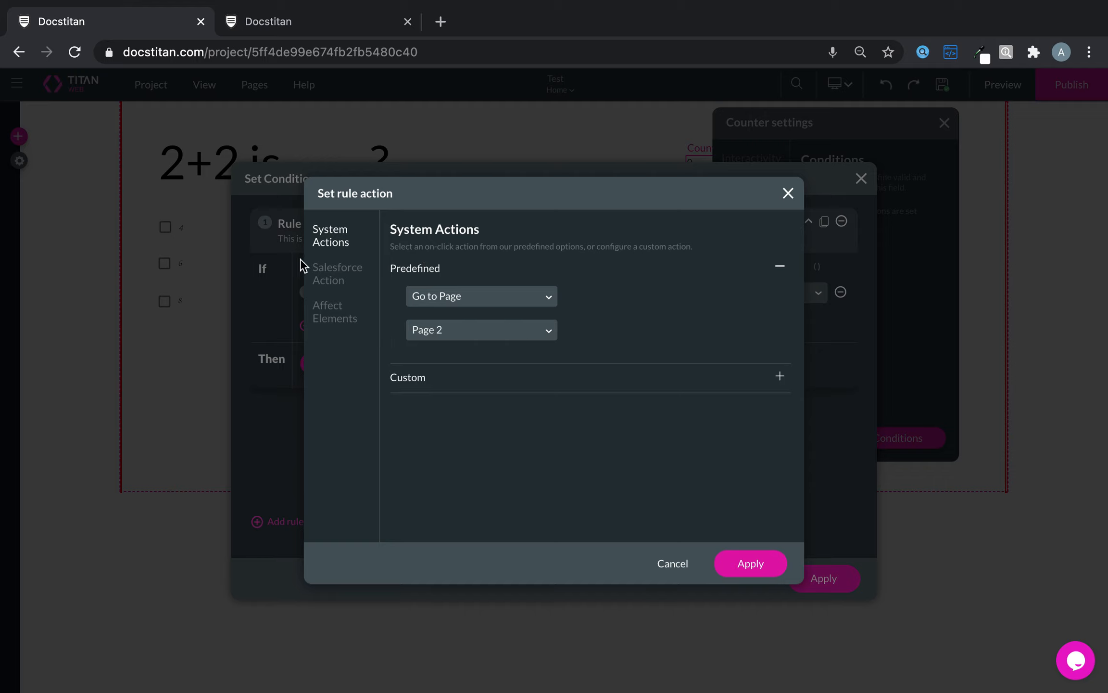
left_click(332, 278)
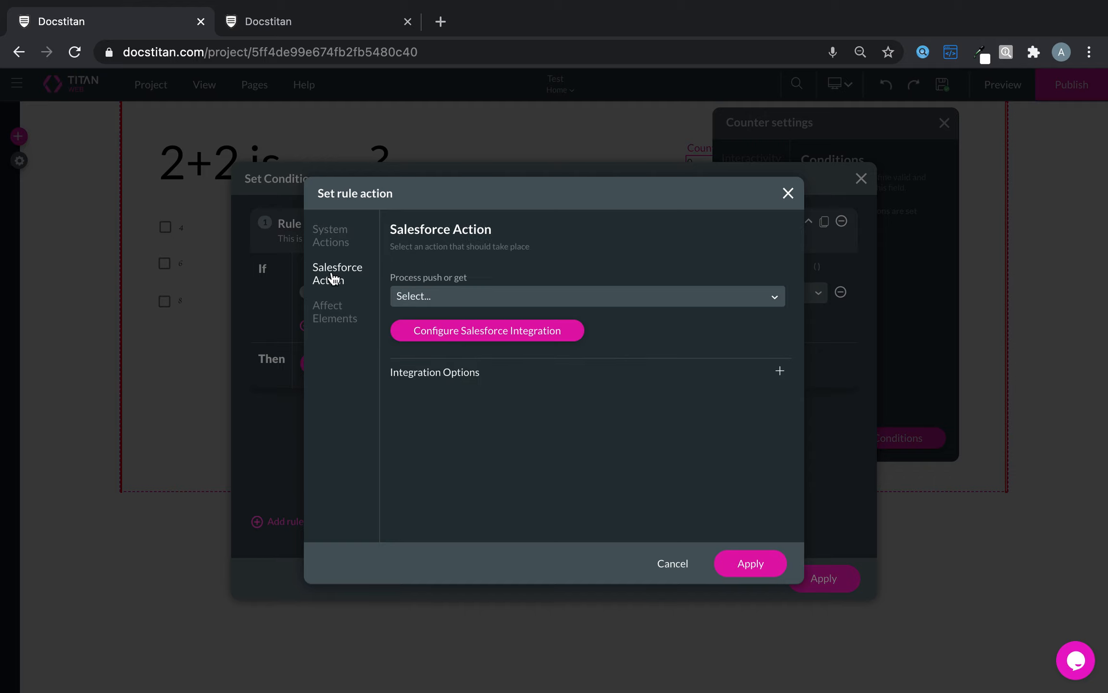
left_click(337, 319)
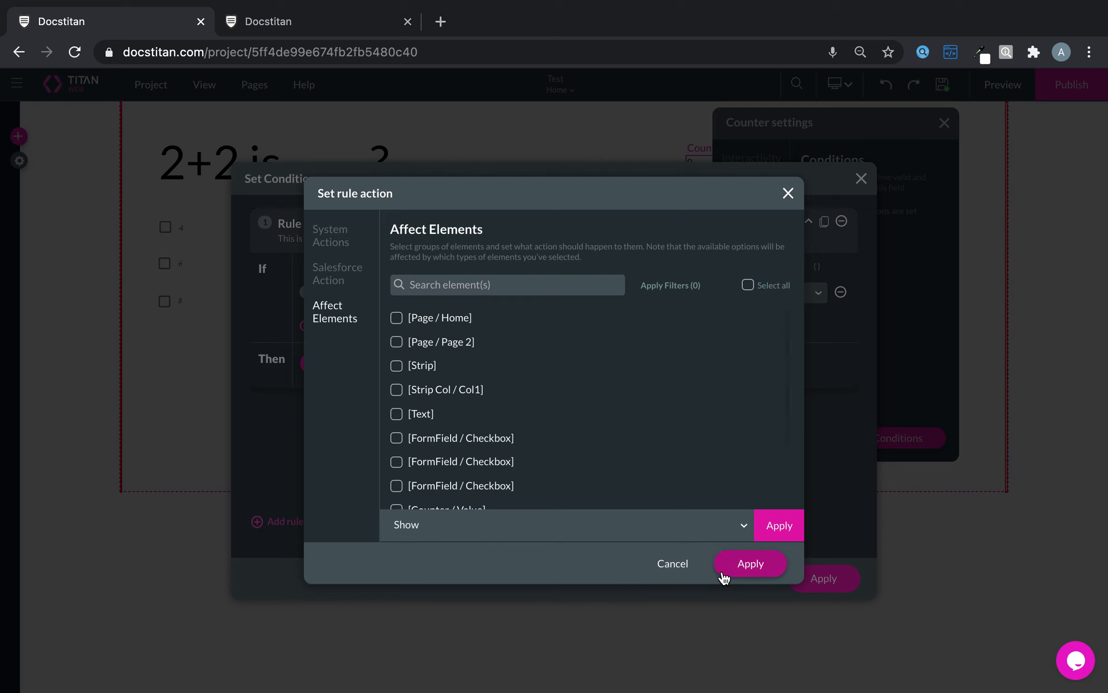
left_click(739, 561)
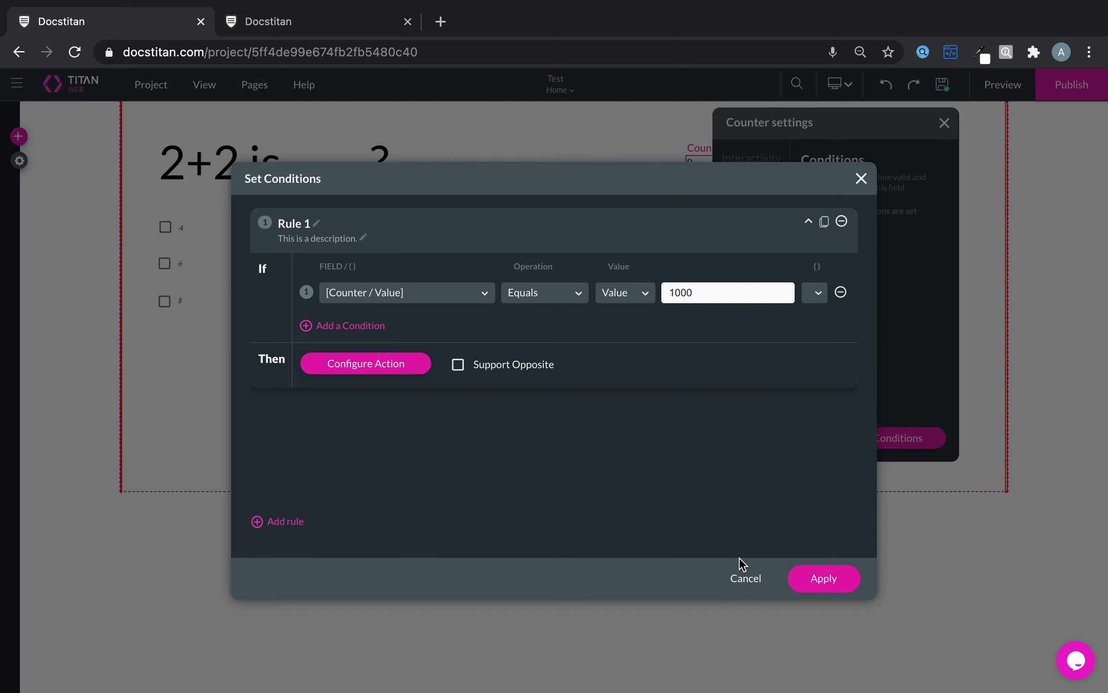
left_click(835, 581)
- Save the project, preview the quiz page with the counter rule, and close the old preview
left_click(942, 88)
left_click(1005, 87)
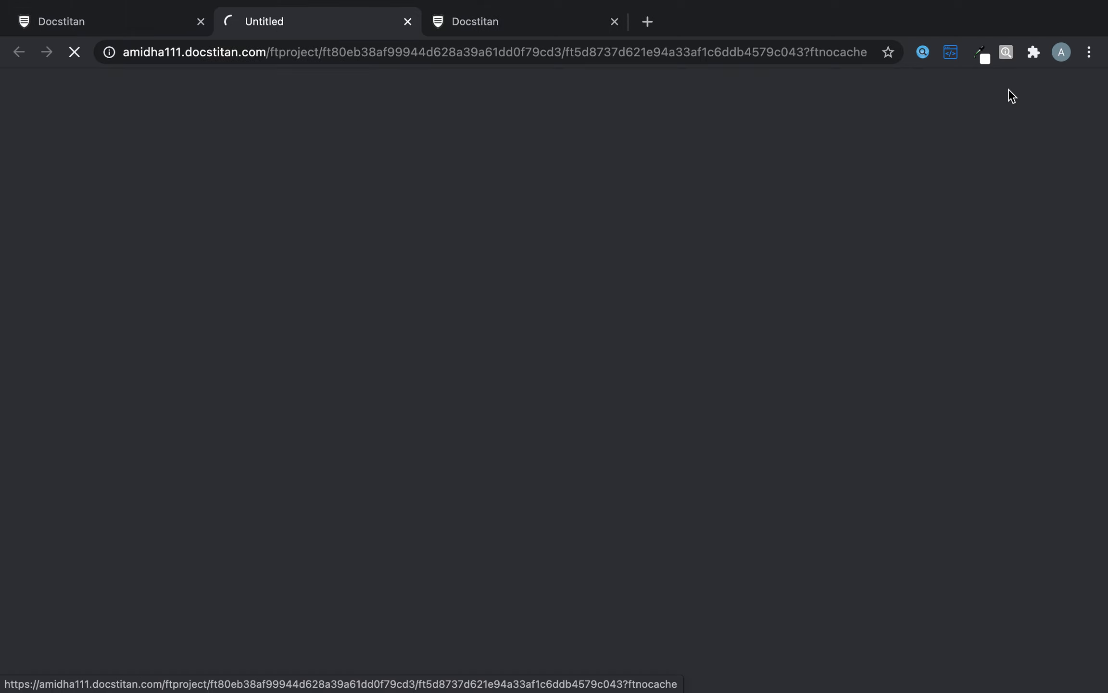
left_click(613, 21)
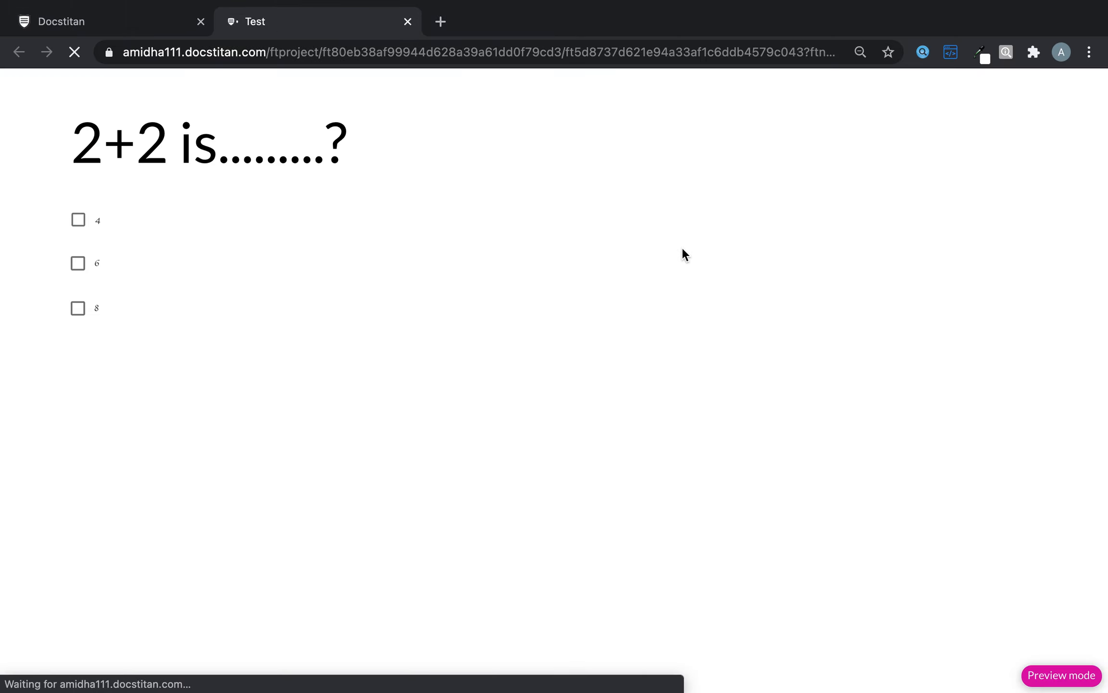